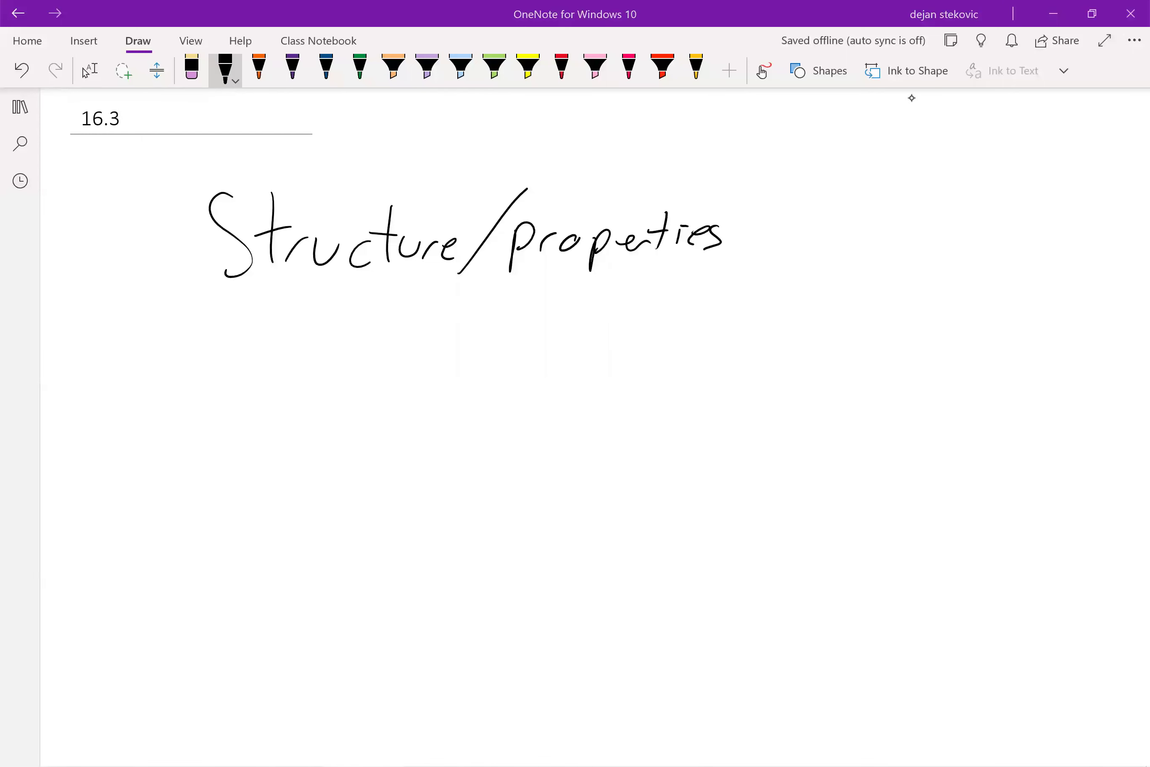
Step: Draw dimethyl ether (H3C–O–CH3) in black ink below the heading, with two lone pairs on the oxygen
key("Escape")
scroll(912, 98, "down", 2)
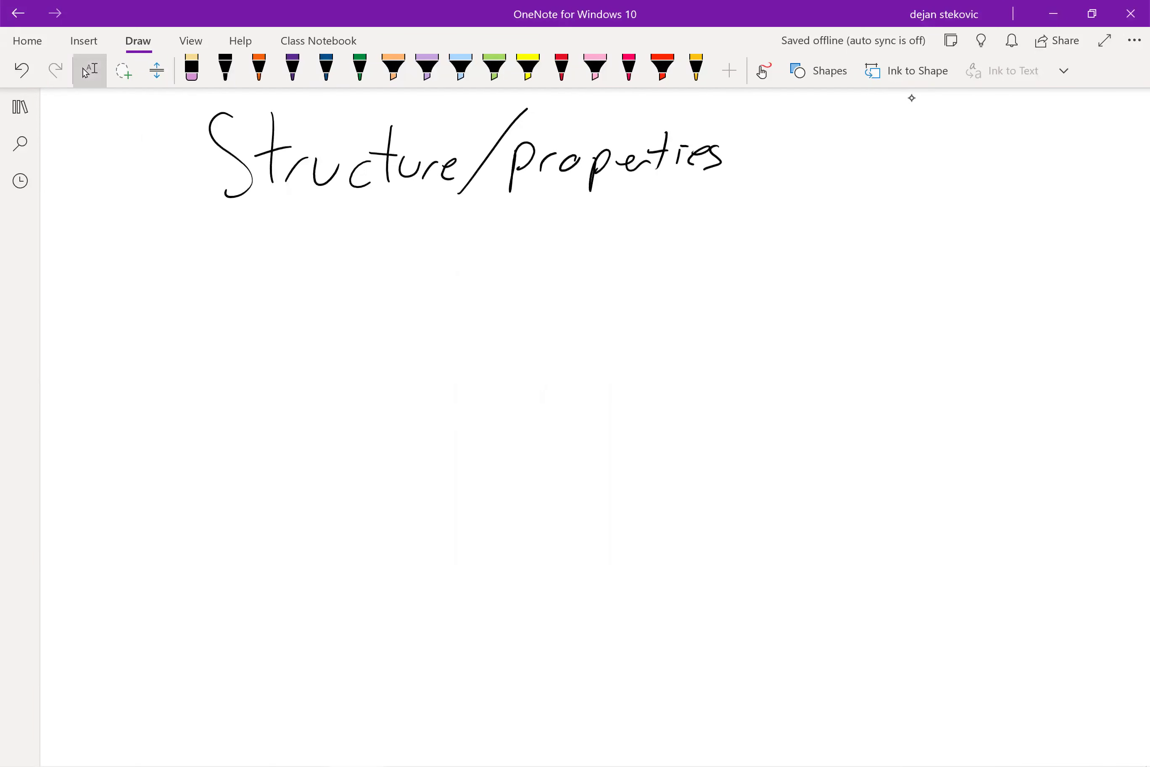
left_click(225, 70)
left_click_drag(157, 356, 212, 327)
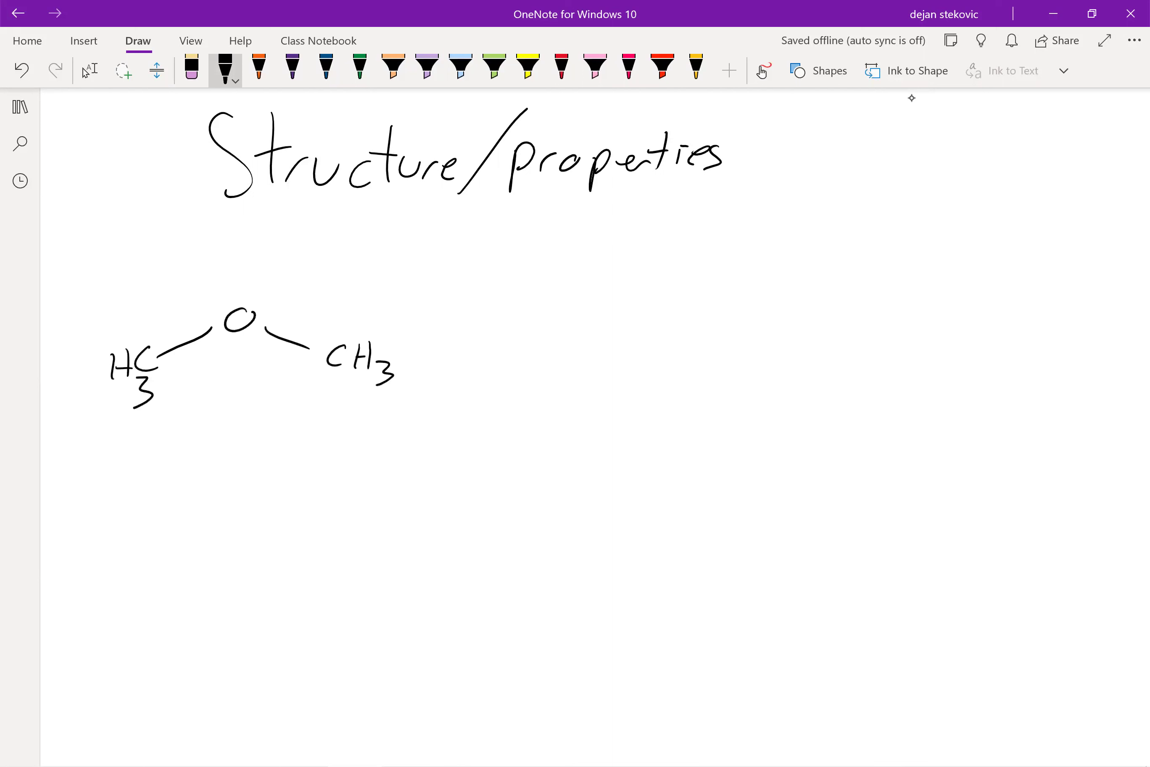
left_click(215, 305)
left_click(229, 294)
left_click(247, 292)
left_click(261, 302)
Step: Mark the two C–O bond dipoles with orange highlighter arrows and the overall upward arrow in purple, labelled "net dipole" in black
left_click(259, 69)
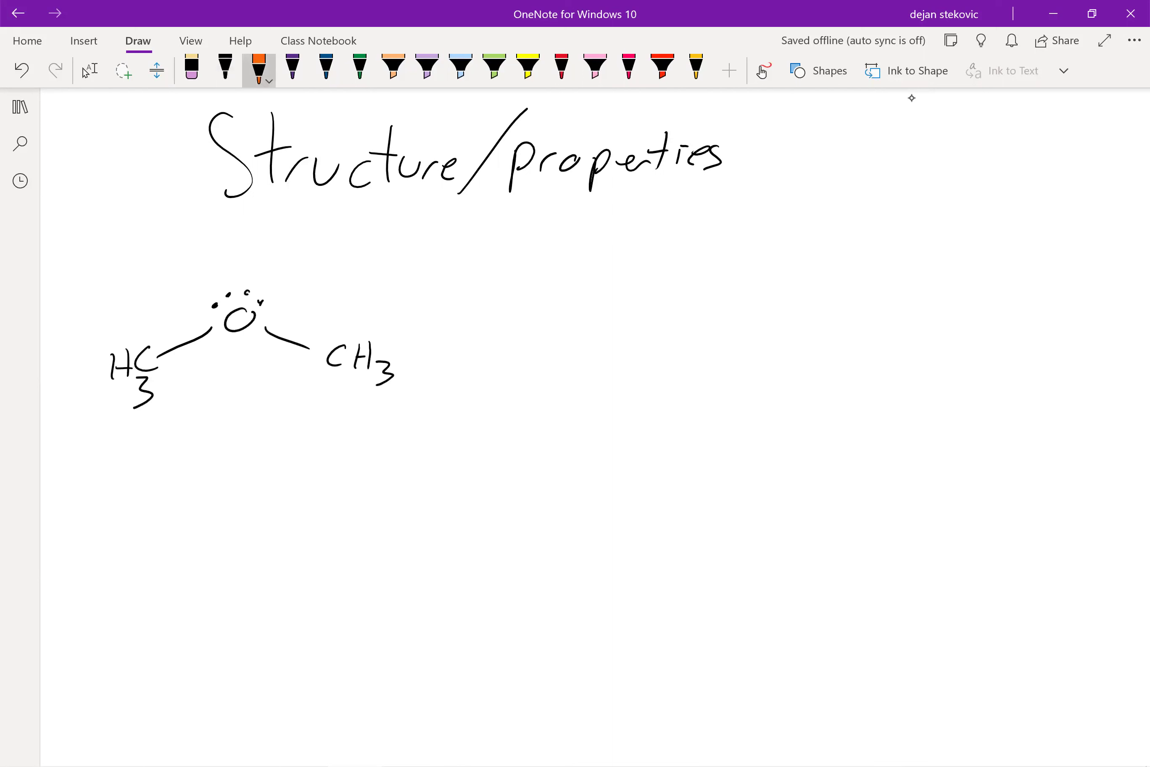
left_click(394, 70)
mouse_move(107, 325)
left_mouse_down()
mouse_move(163, 409)
mouse_move(106, 403)
left_mouse_up()
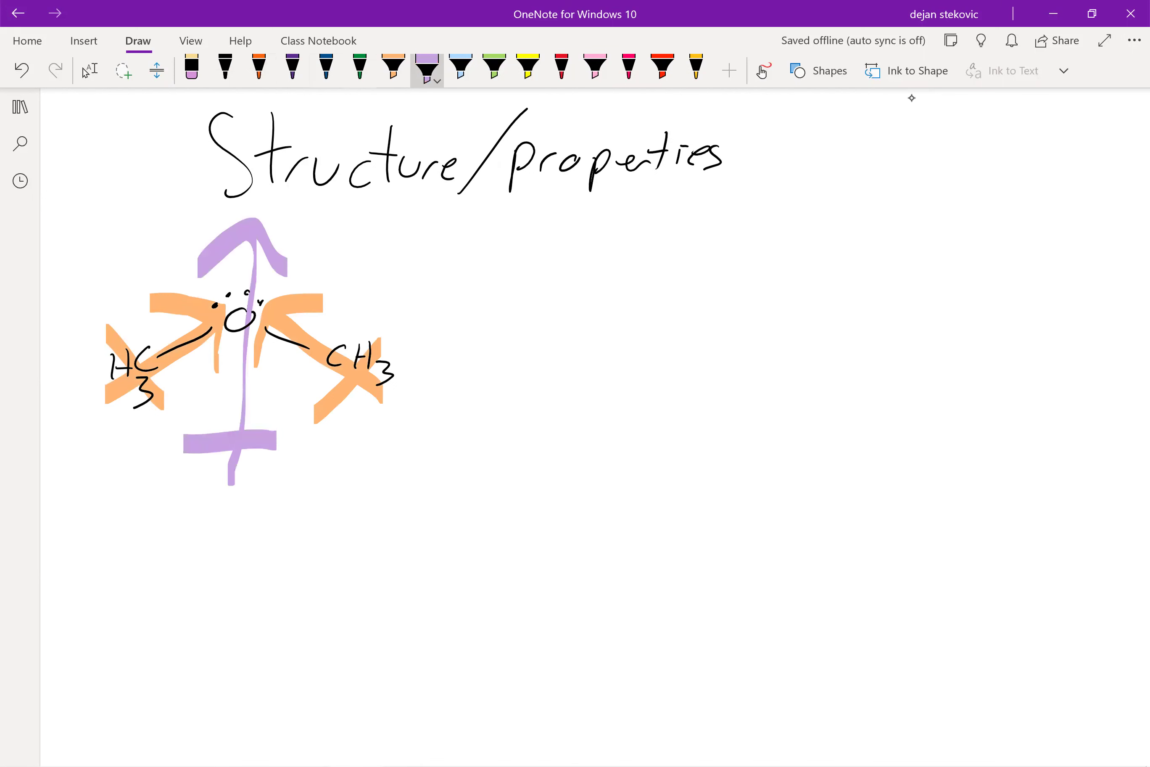
left_click(225, 69)
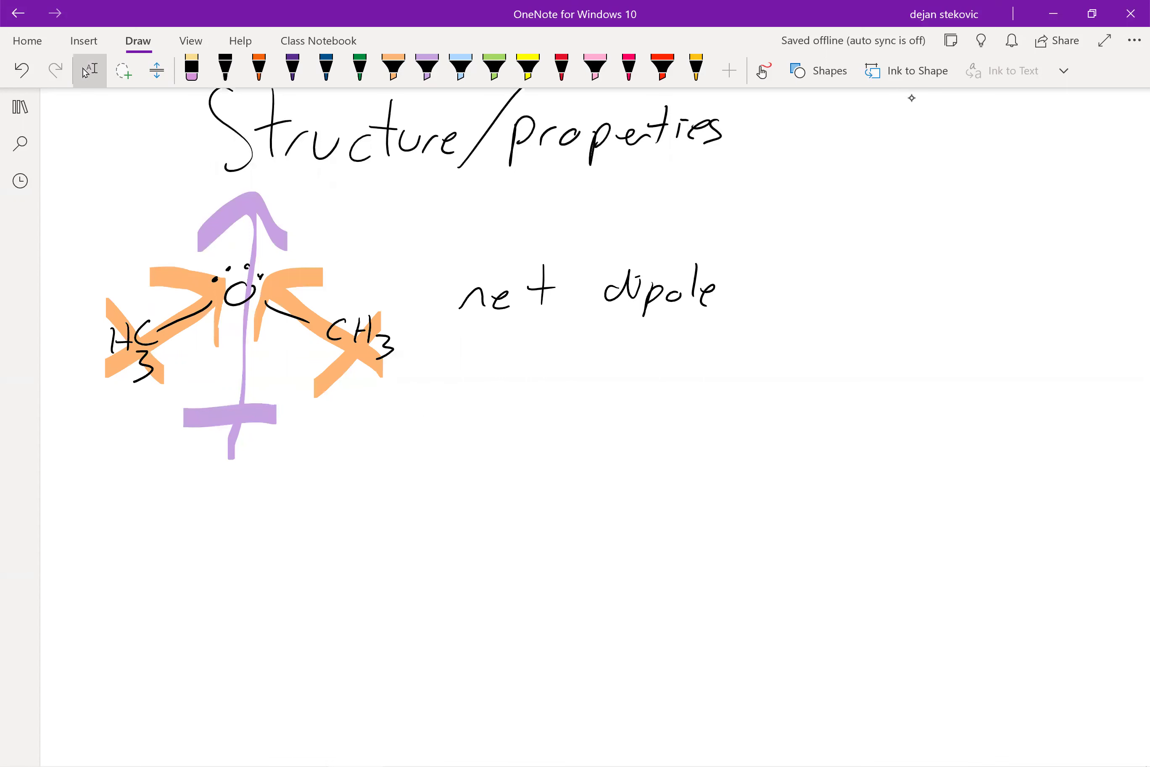
Step: Write "can't H-bond w/ itself" in black below the dimethyl ether drawing
scroll(912, 98, "down", 1)
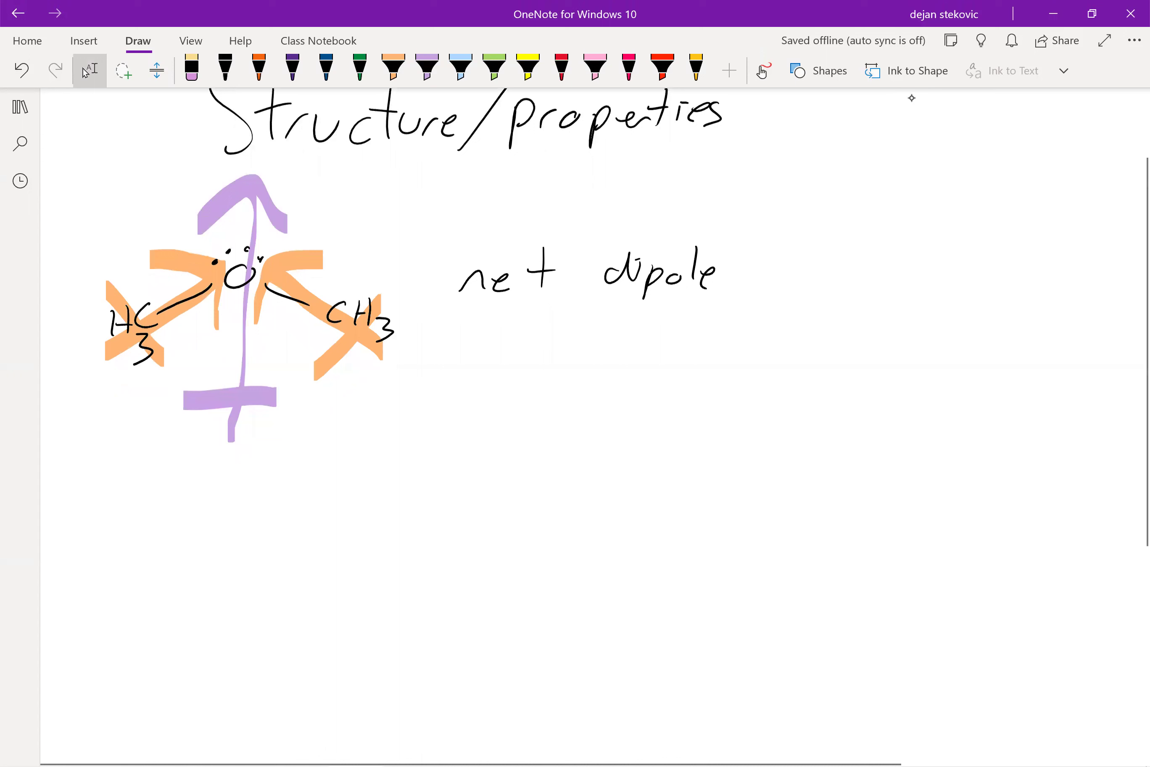
scroll(913, 98, "down", 4)
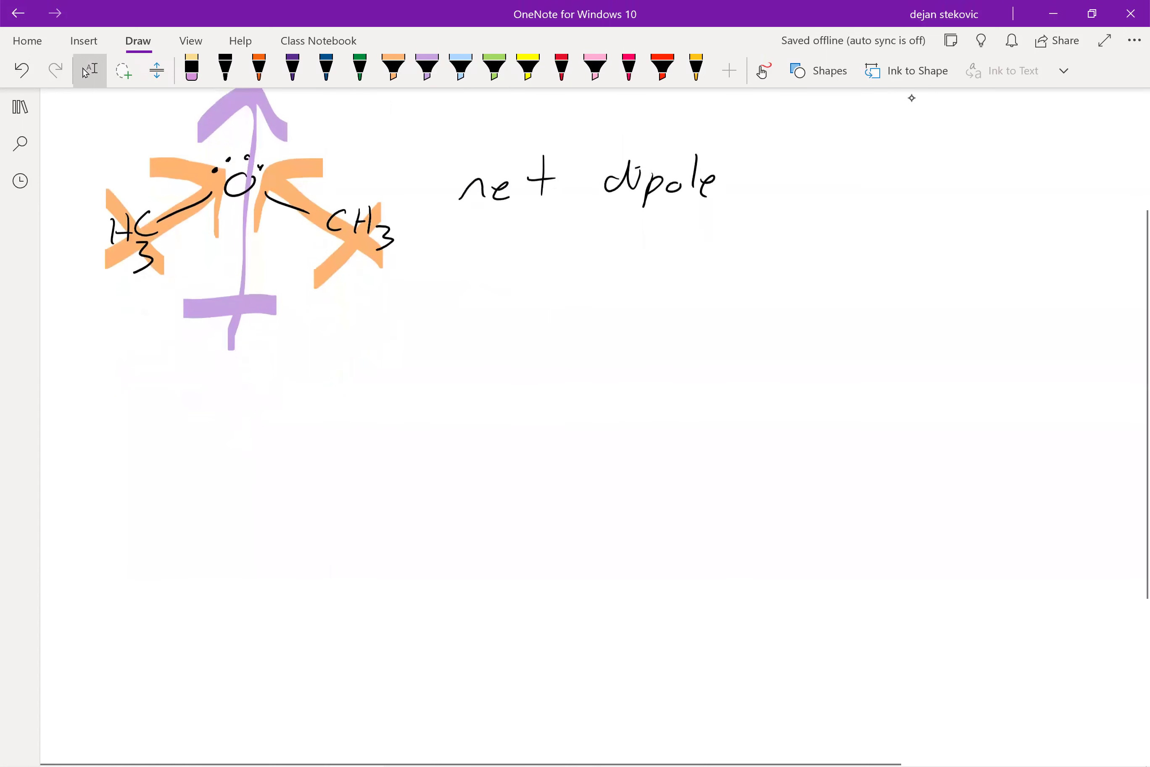
scroll(912, 98, "down", 1)
left_click_drag(208, 404, 204, 428)
left_click_drag(228, 413, 231, 414)
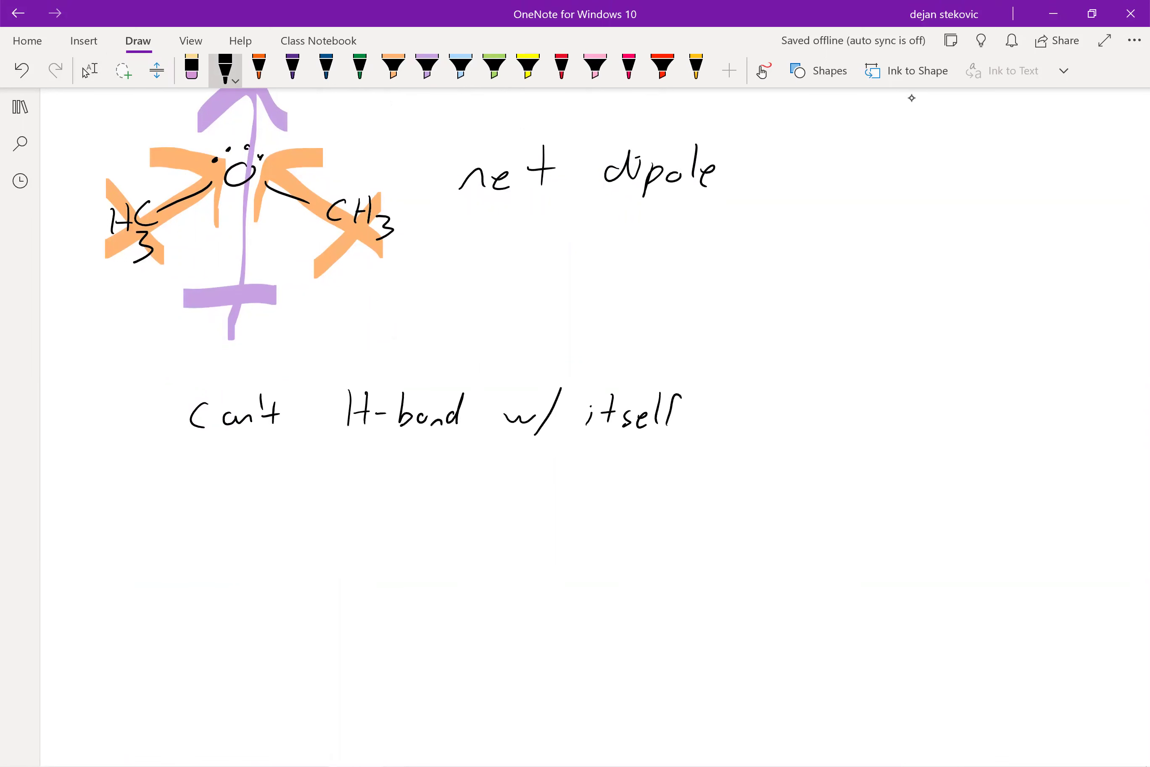
left_click_drag(662, 416, 678, 414)
Step: Continue the hydrogen-bonding note with ", but it can w/ other things"
mouse_move(689, 428)
left_mouse_down()
mouse_move(692, 442)
mouse_move(758, 417)
left_mouse_up()
mouse_move(769, 394)
left_mouse_down()
mouse_move(770, 422)
mouse_move(776, 412)
left_mouse_up()
mouse_move(792, 414)
left_mouse_down()
mouse_move(794, 425)
mouse_move(807, 419)
left_mouse_up()
mouse_move(801, 410)
left_mouse_down()
mouse_move(822, 405)
mouse_move(846, 422)
left_mouse_up()
mouse_move(871, 411)
left_mouse_down()
mouse_move(886, 423)
mouse_move(945, 419)
left_mouse_up()
left_click_drag(978, 394, 946, 431)
left_click_drag(490, 464, 497, 473)
mouse_move(491, 458)
left_mouse_down()
mouse_move(511, 457)
mouse_move(511, 473)
left_mouse_up()
left_click_drag(515, 470, 541, 474)
mouse_move(605, 448)
left_mouse_down()
mouse_move(602, 480)
mouse_move(619, 460)
left_mouse_up()
left_click_drag(618, 463, 639, 478)
mouse_move(641, 479)
left_mouse_down()
mouse_move(654, 474)
mouse_move(652, 499)
mouse_move(667, 488)
left_mouse_up()
left_click(675, 470)
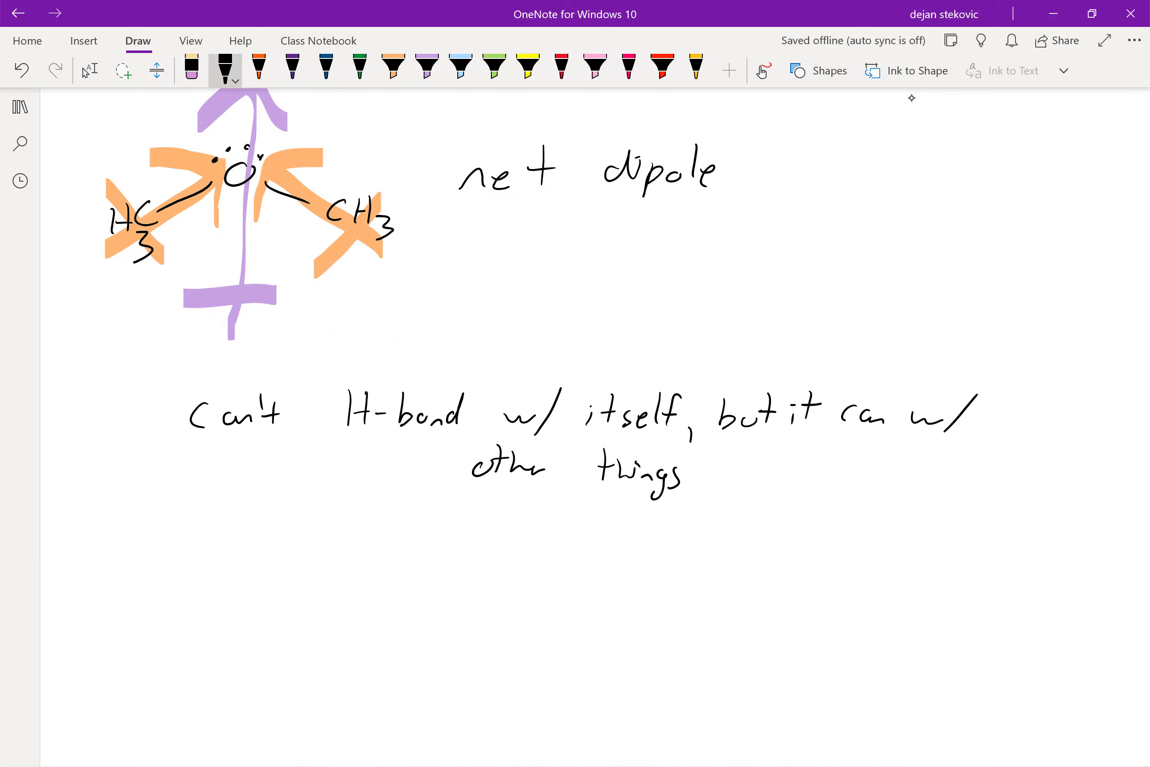
Step: Draw a five-membered ring containing an oxygen below the note and add a lone pair to the oxygen
scroll(594, 425, "down", 5)
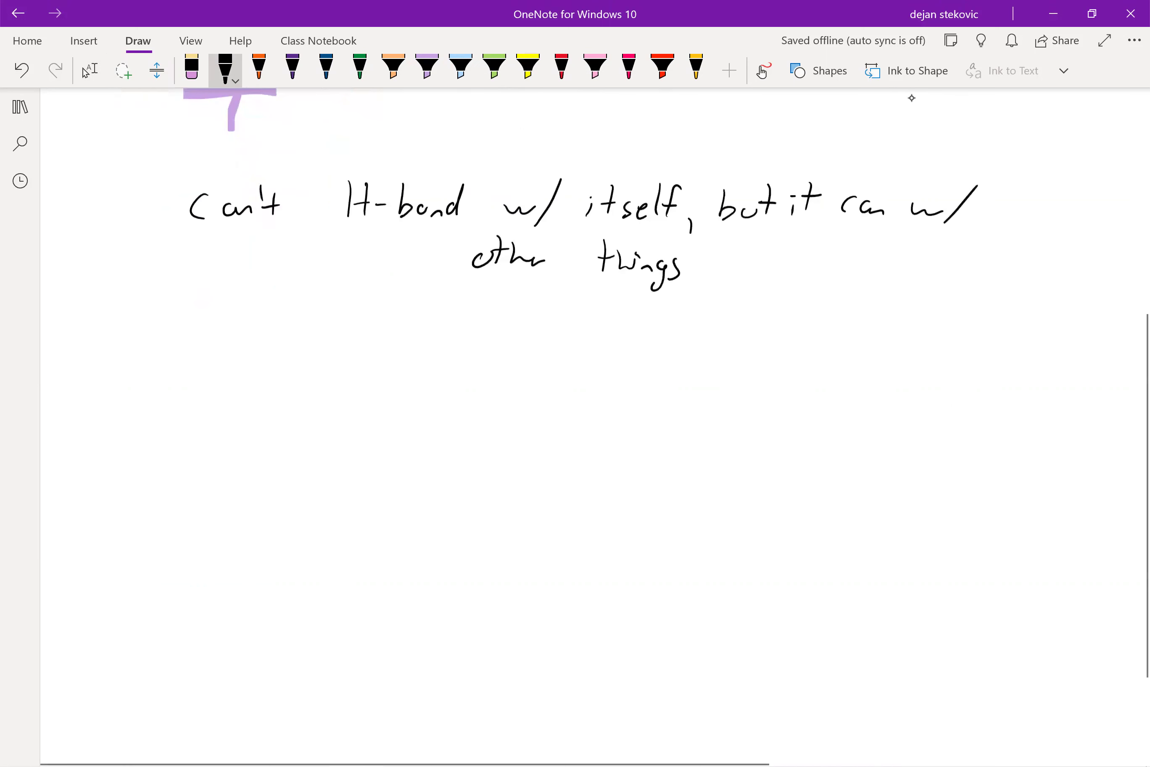
scroll(594, 425, "down", 1)
left_click_drag(309, 375, 352, 422)
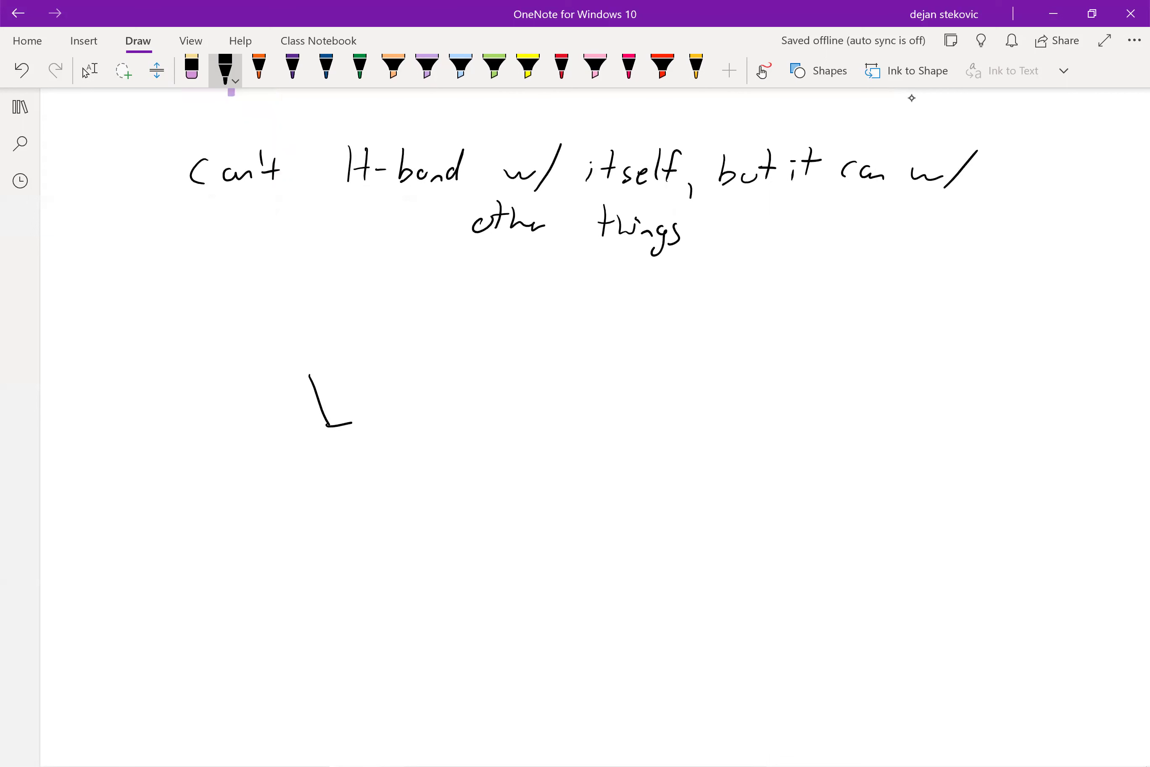
left_click_drag(353, 423, 375, 364)
left_click_drag(366, 354, 368, 355)
left_click_drag(337, 355, 309, 375)
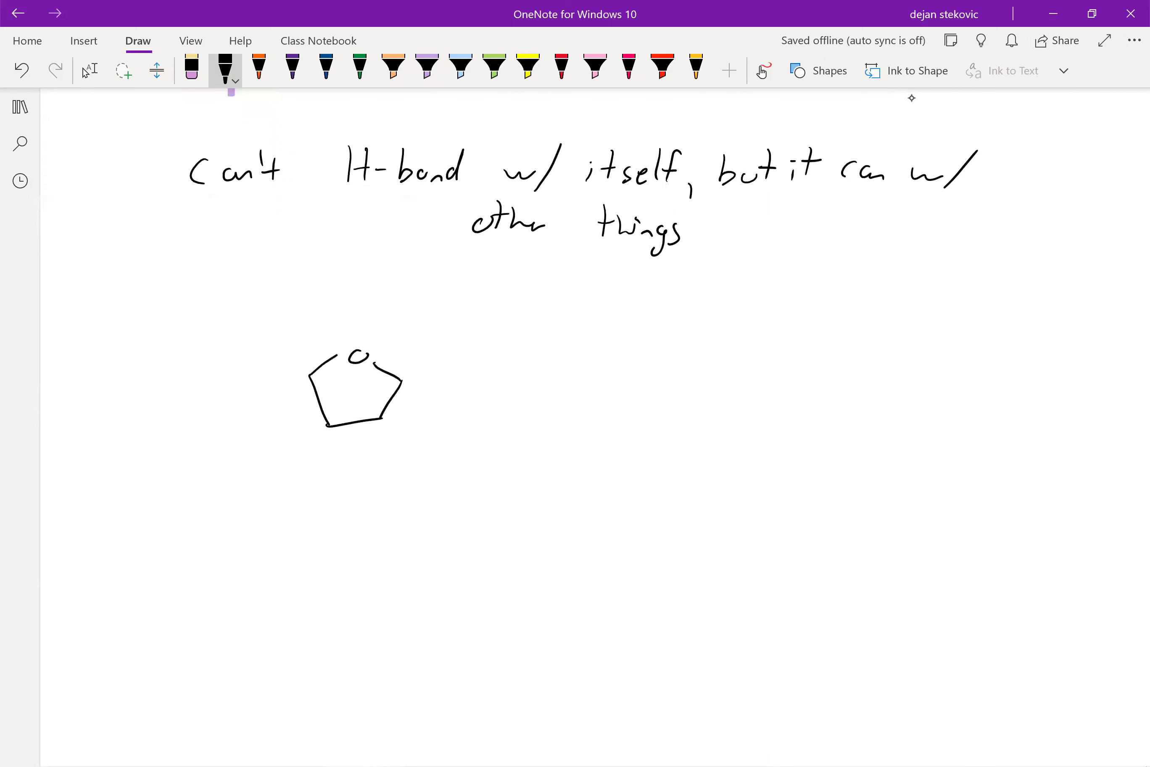
left_click(370, 338)
left_click(380, 350)
Step: Draw a water molecule (H–O–H) in black to the upper right of the ring's oxygen
left_click(259, 68)
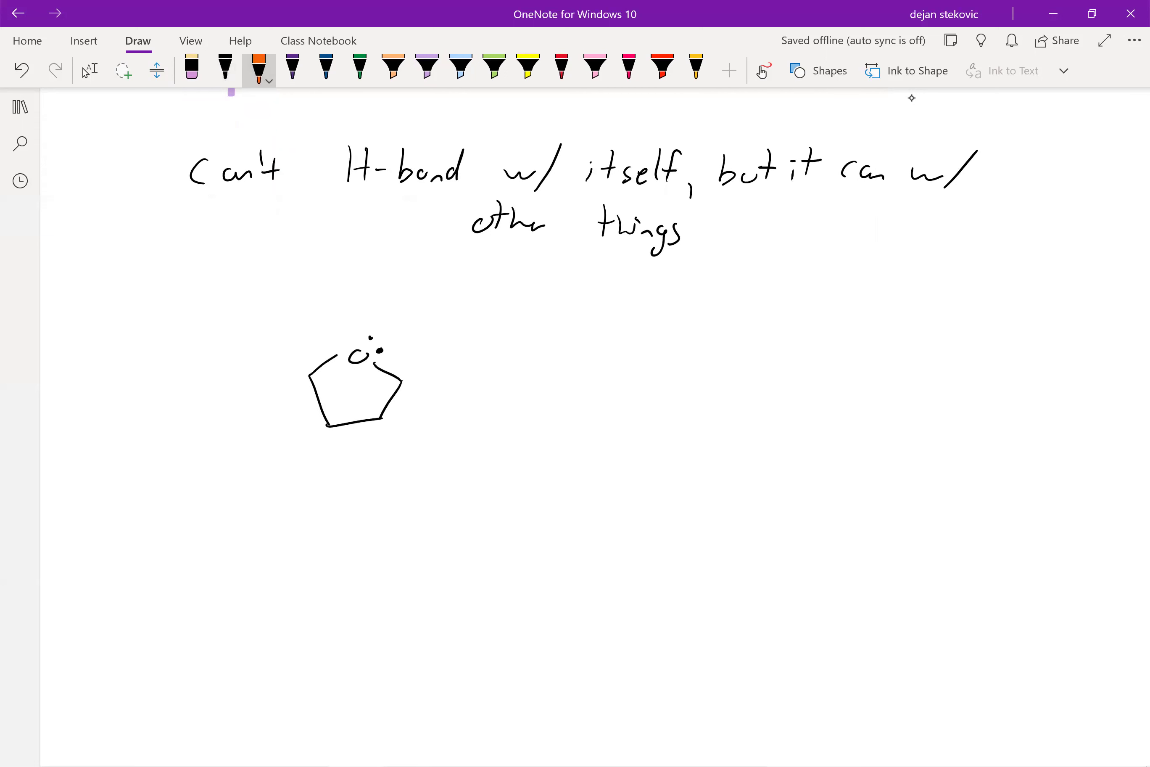
left_click(225, 68)
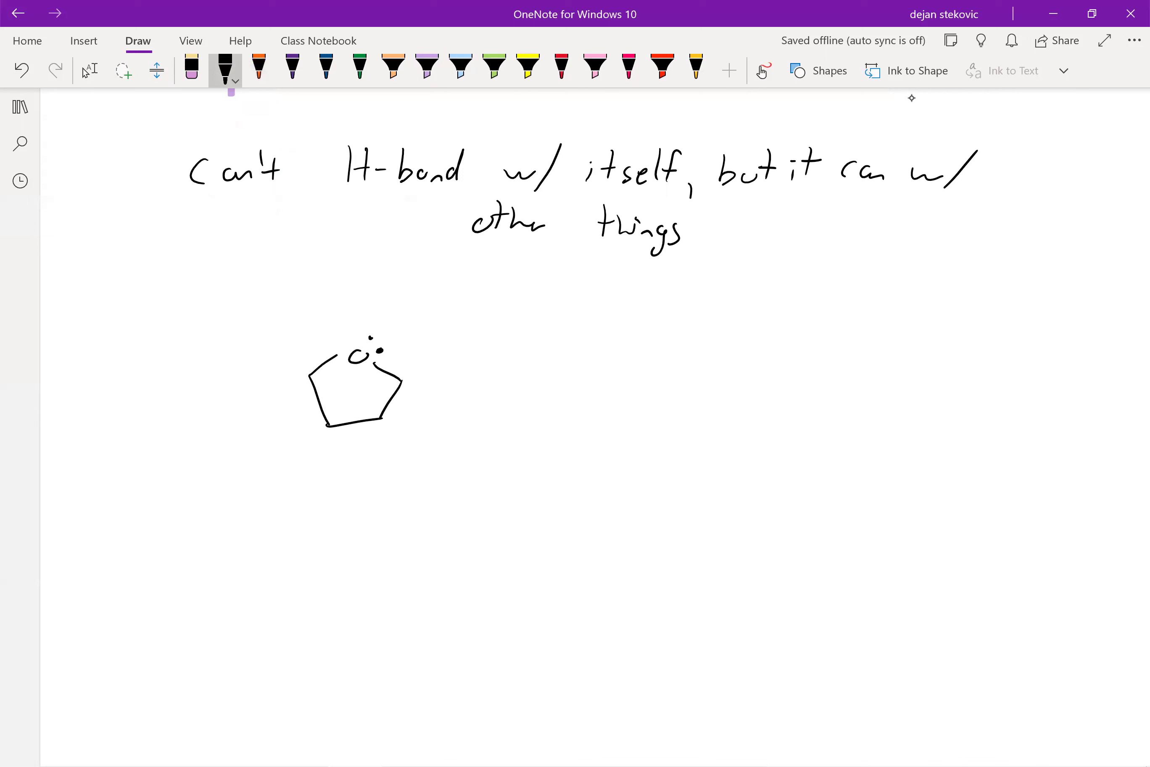
left_click_drag(451, 312, 451, 332)
left_click_drag(468, 312, 467, 330)
left_click_drag(448, 322, 469, 319)
left_click_drag(478, 318, 500, 315)
left_click_drag(522, 305, 526, 309)
left_click_drag(535, 322, 548, 336)
left_click_drag(565, 337, 553, 361)
mouse_move(581, 337)
left_mouse_down()
mouse_move(573, 355)
mouse_move(583, 346)
left_mouse_up()
Step: Draw an orange dotted hydrogen bond from the ring oxygen's lone pair to the nearest hydrogen of water
left_click(259, 68)
left_click_drag(386, 343, 390, 341)
left_click_drag(398, 342, 405, 339)
left_click_drag(416, 337, 436, 331)
left_click_drag(440, 331, 445, 328)
Step: Write "H-bond acceptor" in orange below the five-membered ring
left_click_drag(312, 460, 312, 499)
left_click_drag(329, 464, 331, 490)
left_click_drag(314, 485, 333, 482)
left_click_drag(345, 482, 350, 482)
left_click_drag(371, 463, 368, 493)
left_click_drag(396, 485, 399, 485)
left_click_drag(409, 486, 421, 496)
left_click_drag(439, 484, 438, 498)
left_click_drag(509, 484, 513, 495)
left_click_drag(529, 483, 524, 497)
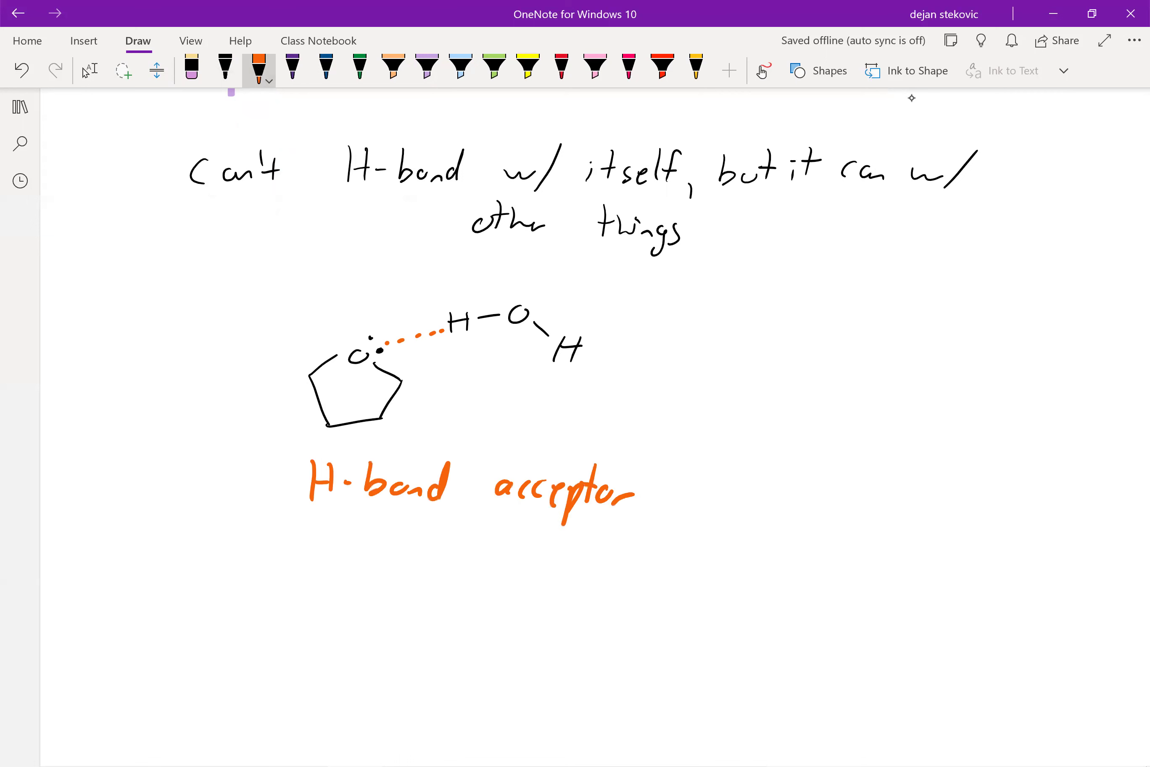
Step: Draw the skeletal structure of ethanol with its OH group in black below the "H-bond acceptor" label
left_click(226, 70)
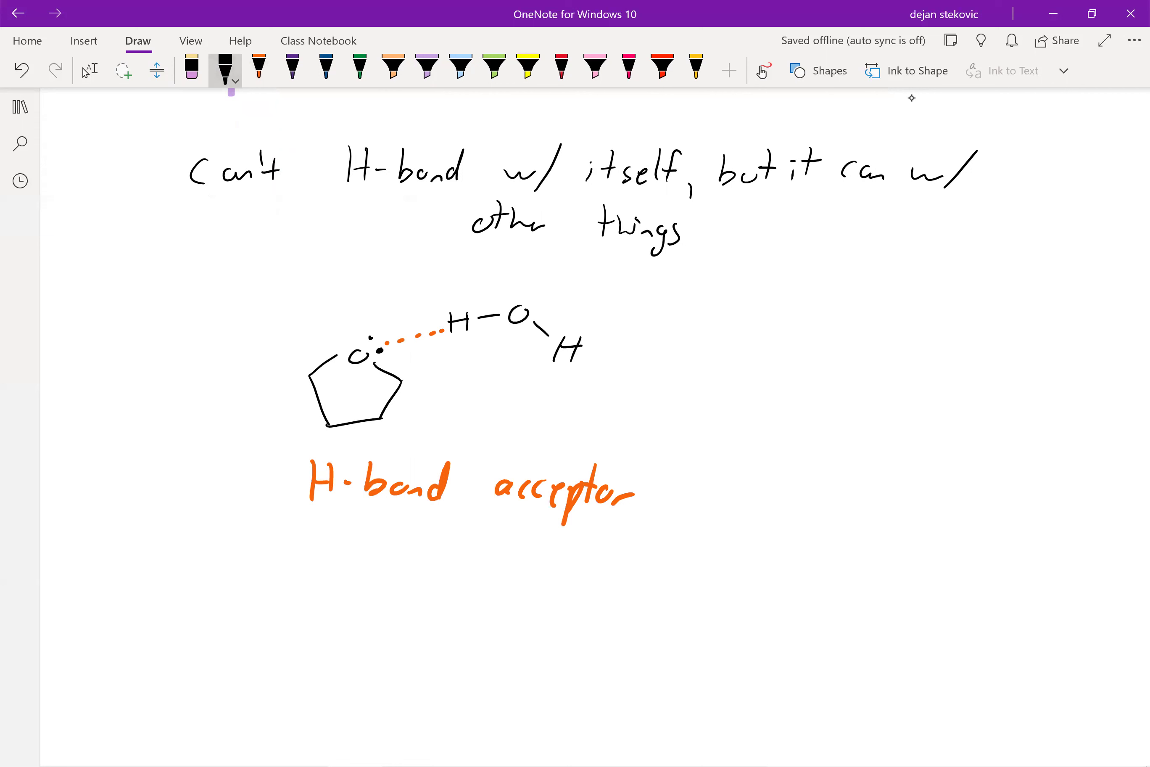
left_click(86, 73)
scroll(85, 72, "down", 4)
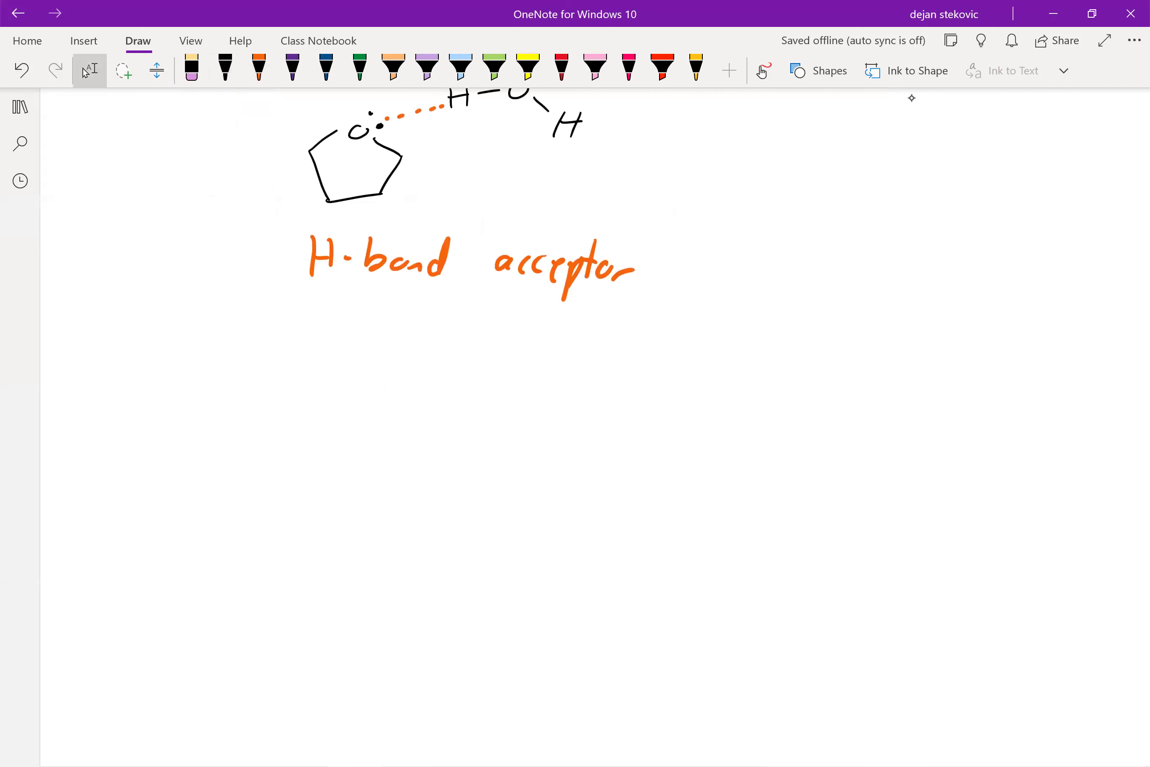
left_click_drag(201, 428, 329, 415)
left_click_drag(351, 411, 349, 438)
left_click_drag(349, 425, 369, 423)
left_click_drag(369, 411, 369, 437)
Step: Draw the skeletal structures of dimethyl ether and propane in black in the same row as ethanol
mouse_move(480, 441)
left_mouse_down()
mouse_move(559, 430)
mouse_move(559, 413)
left_mouse_up()
left_click_drag(580, 424, 622, 437)
left_click_drag(699, 449, 823, 444)
Step: Add a purple "bp:" row label below the three structures and write −42°C under propane
left_click(293, 70)
left_click_drag(64, 482, 101, 518)
left_click(125, 473)
left_click(128, 500)
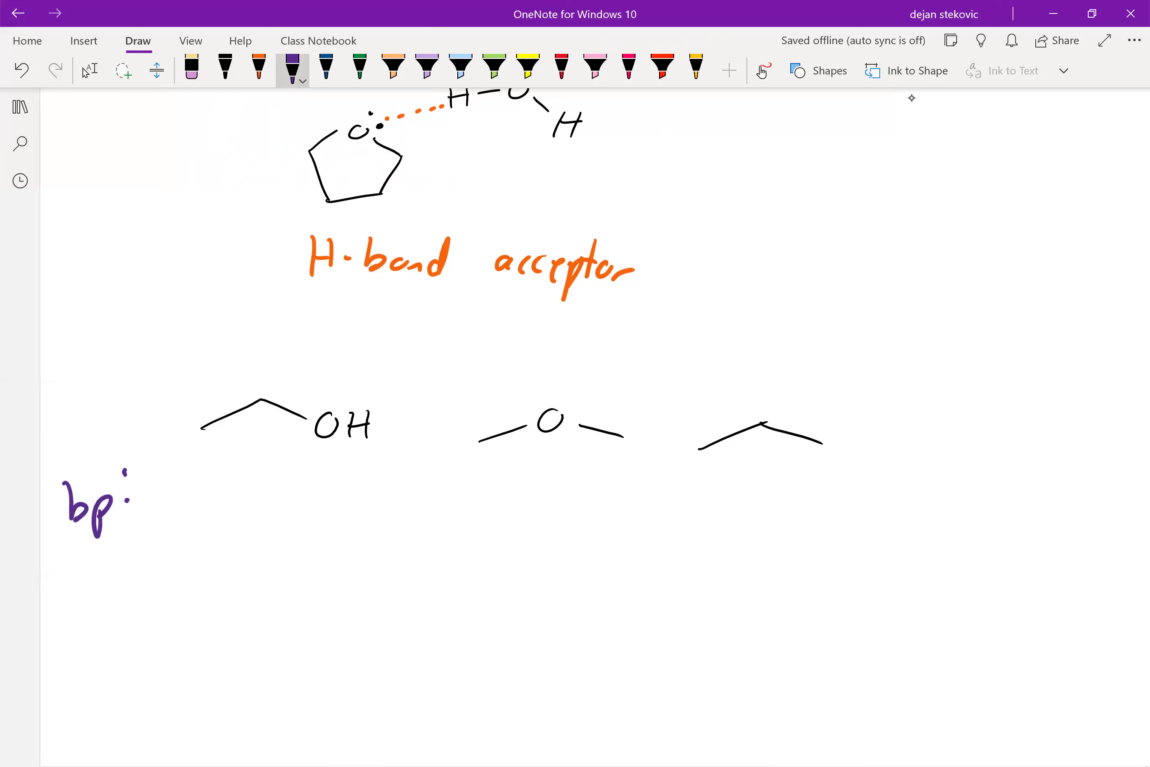
left_click_drag(700, 522, 734, 519)
left_click_drag(768, 506, 778, 536)
left_click_drag(767, 510, 769, 549)
left_click_drag(787, 516, 809, 542)
left_click_drag(827, 509, 867, 546)
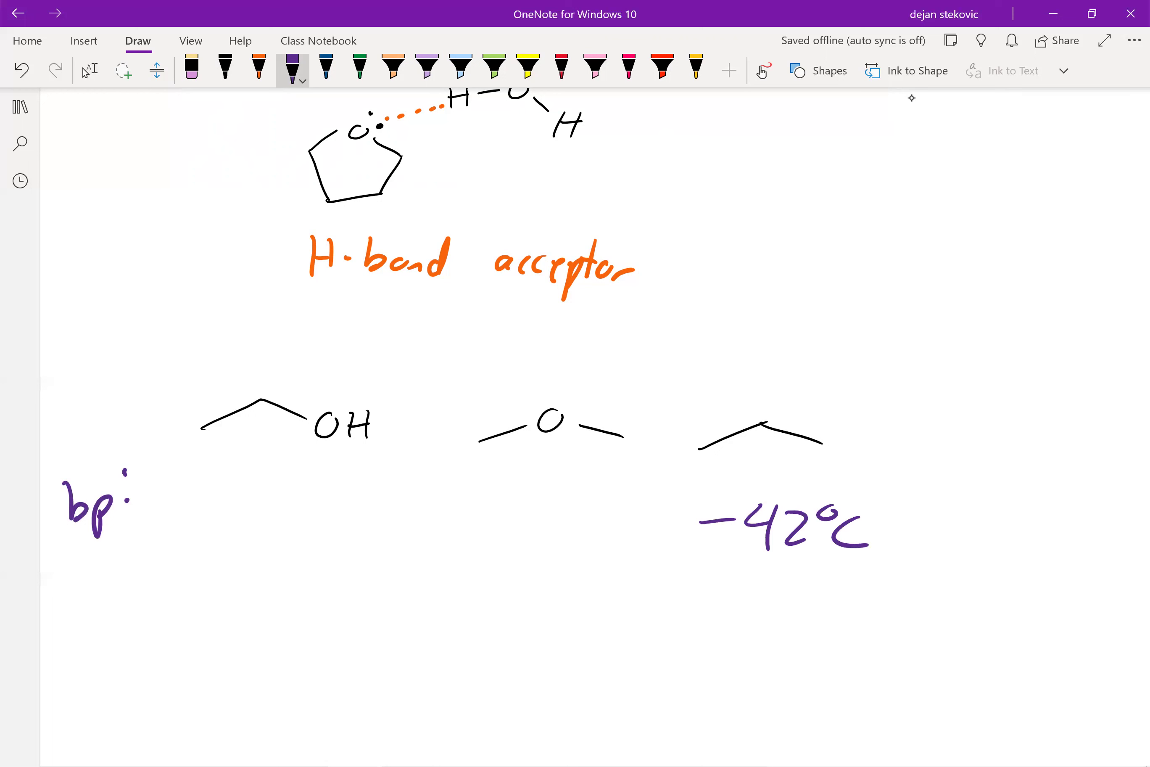
Step: Write the boiling points −25°C under dimethyl ether and 78°C under ethanol in purple
left_click_drag(488, 511, 537, 500)
left_click_drag(536, 501, 554, 523)
left_click_drag(569, 492, 564, 521)
left_click_drag(570, 490, 587, 488)
left_click_drag(594, 495, 594, 496)
left_click_drag(620, 493, 625, 521)
left_click_drag(227, 479, 252, 518)
left_click_drag(292, 478, 296, 515)
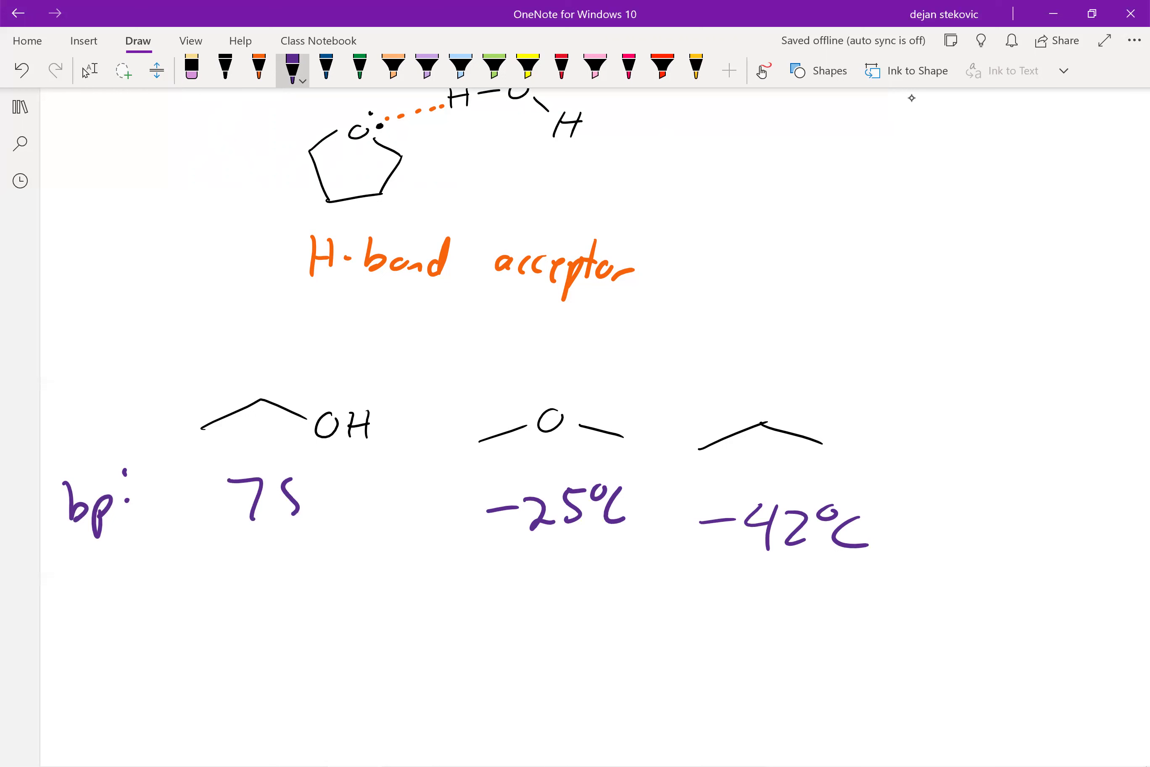
Step: Note "still low" in black with an arrow under −25°C, and underline ethanol's 78°C with light purple highlighter
left_click(226, 68)
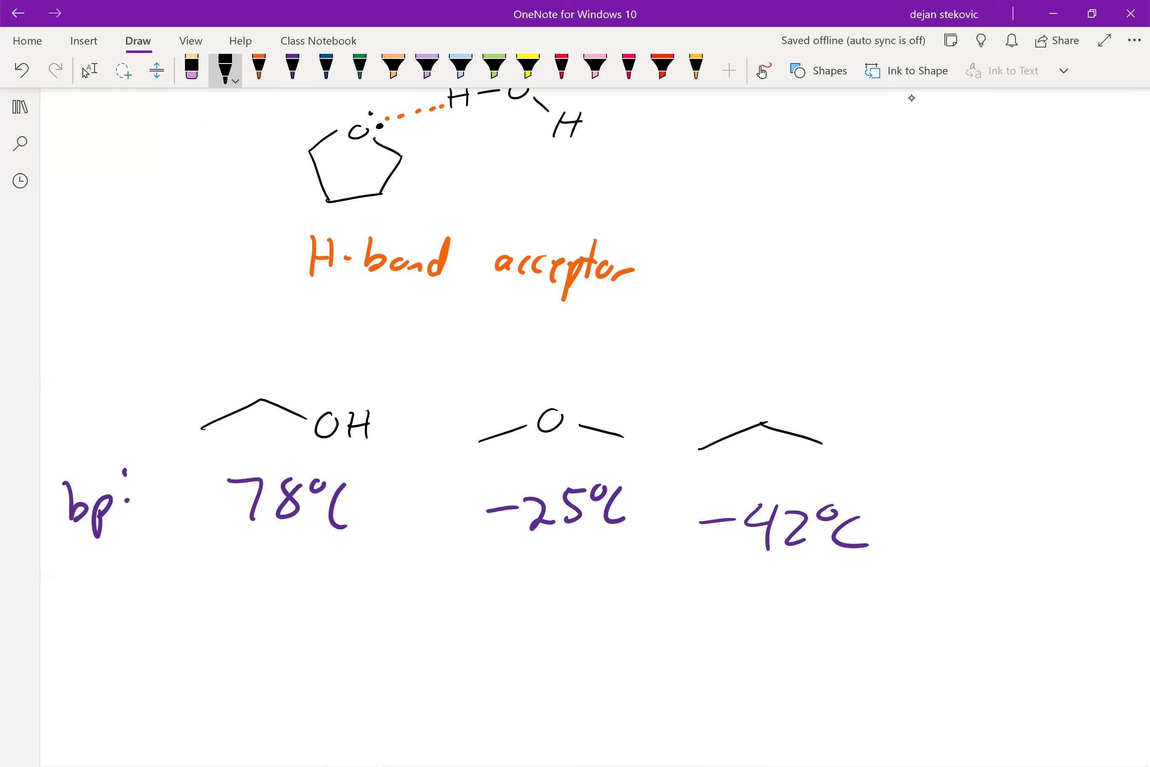
left_click_drag(534, 557, 551, 585)
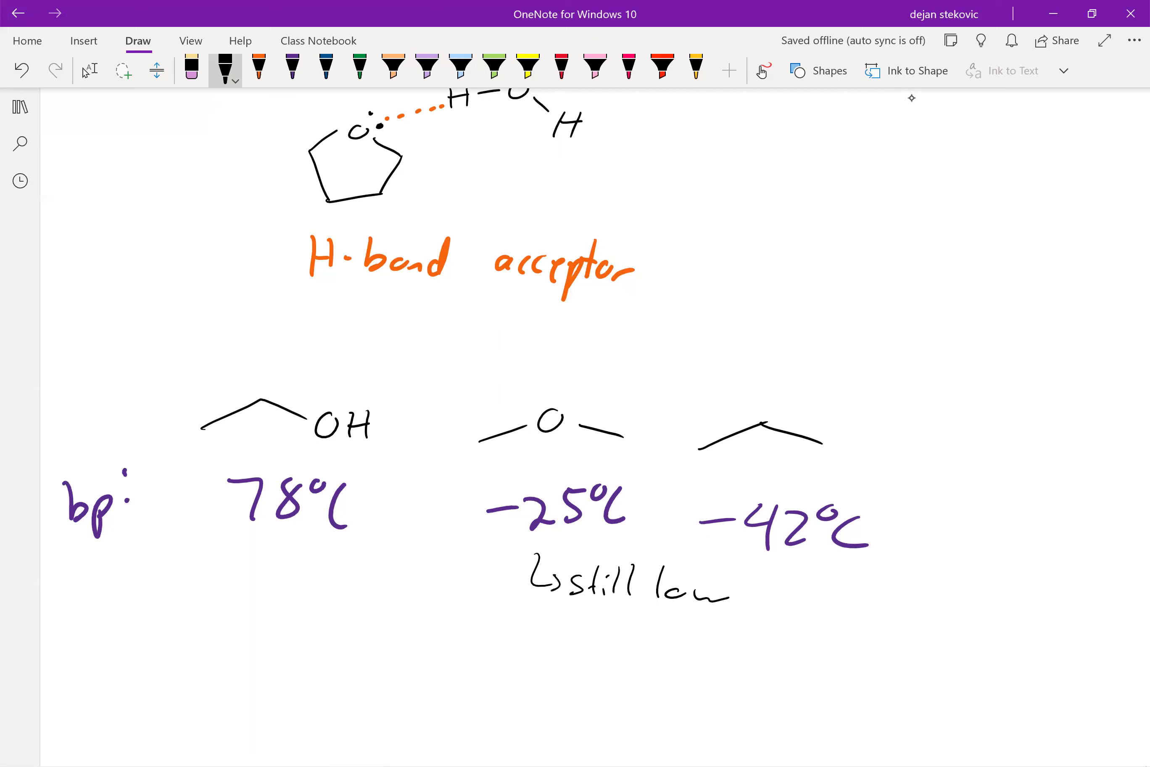
left_click(427, 69)
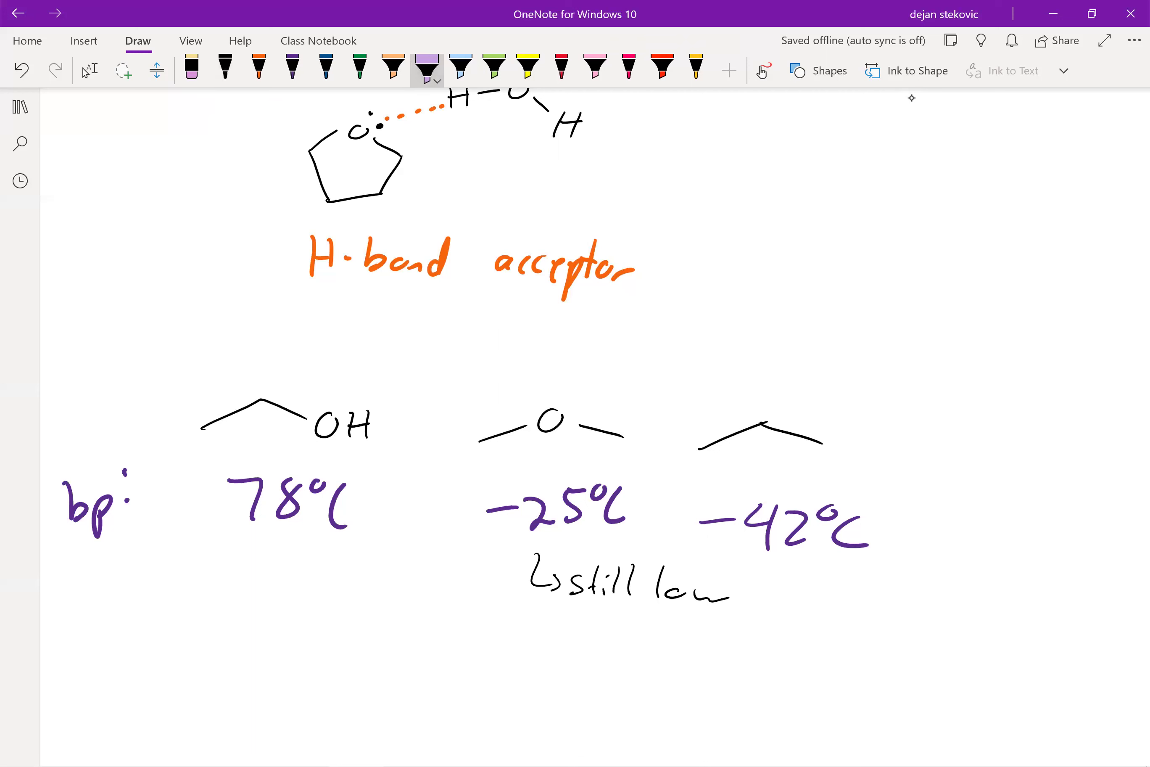
left_click_drag(201, 561, 380, 542)
Step: Write the heading "Common ethers:" in black below the boiling point comparison
left_click(225, 69)
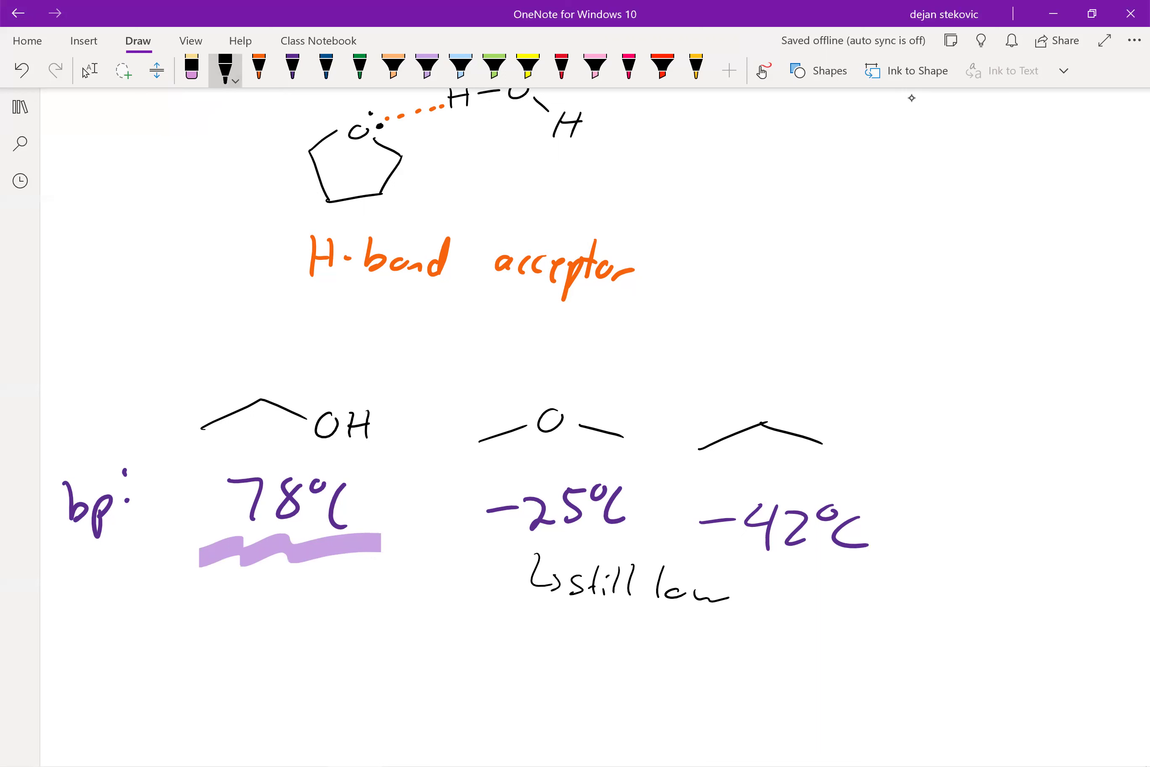
scroll(912, 98, "down", 5)
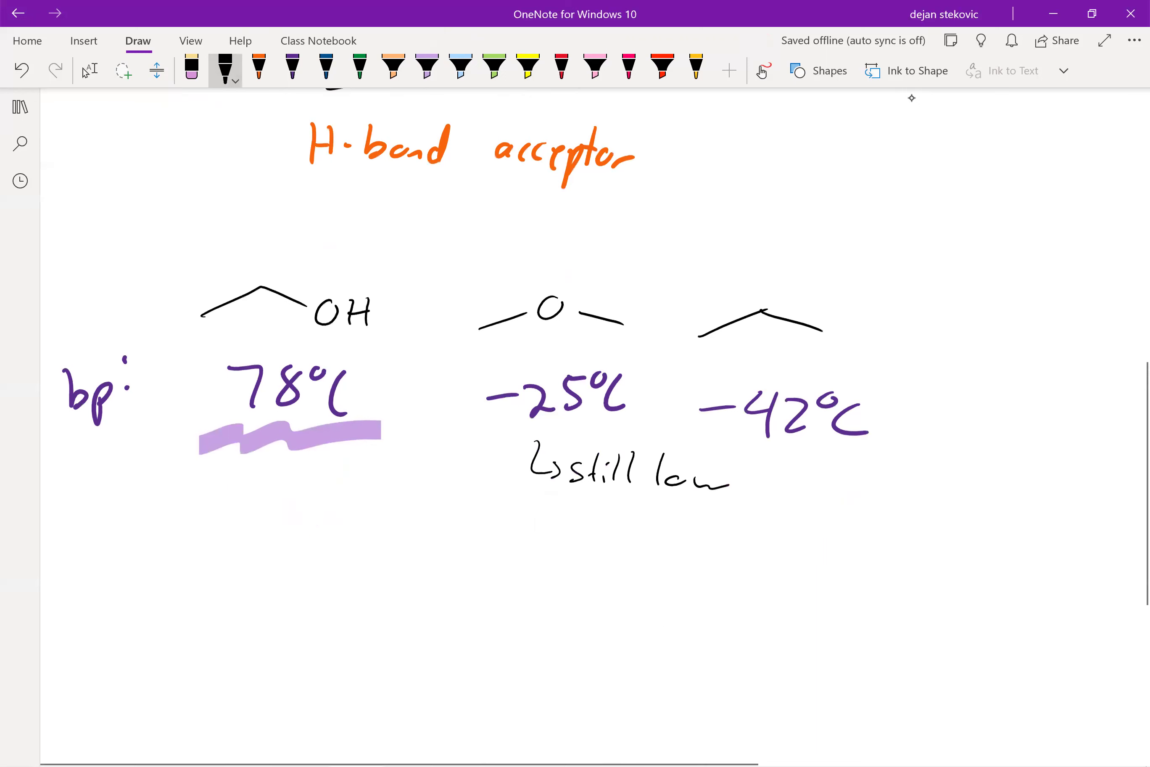
scroll(912, 98, "down", 2)
mouse_move(291, 355)
left_mouse_down()
mouse_move(292, 392)
mouse_move(330, 375)
left_mouse_up()
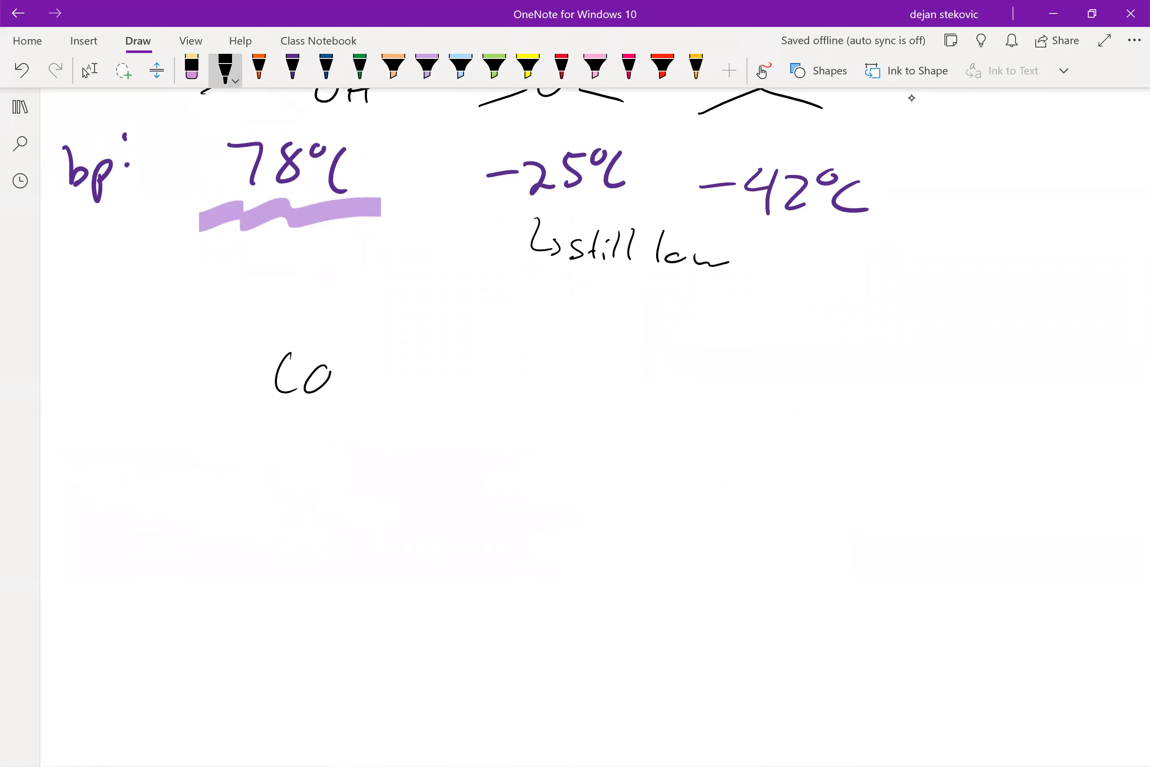
left_click_drag(341, 394, 391, 385)
left_click_drag(442, 379, 441, 378)
left_click_drag(451, 392, 473, 397)
left_click_drag(541, 389, 564, 392)
left_click_drag(582, 367, 577, 391)
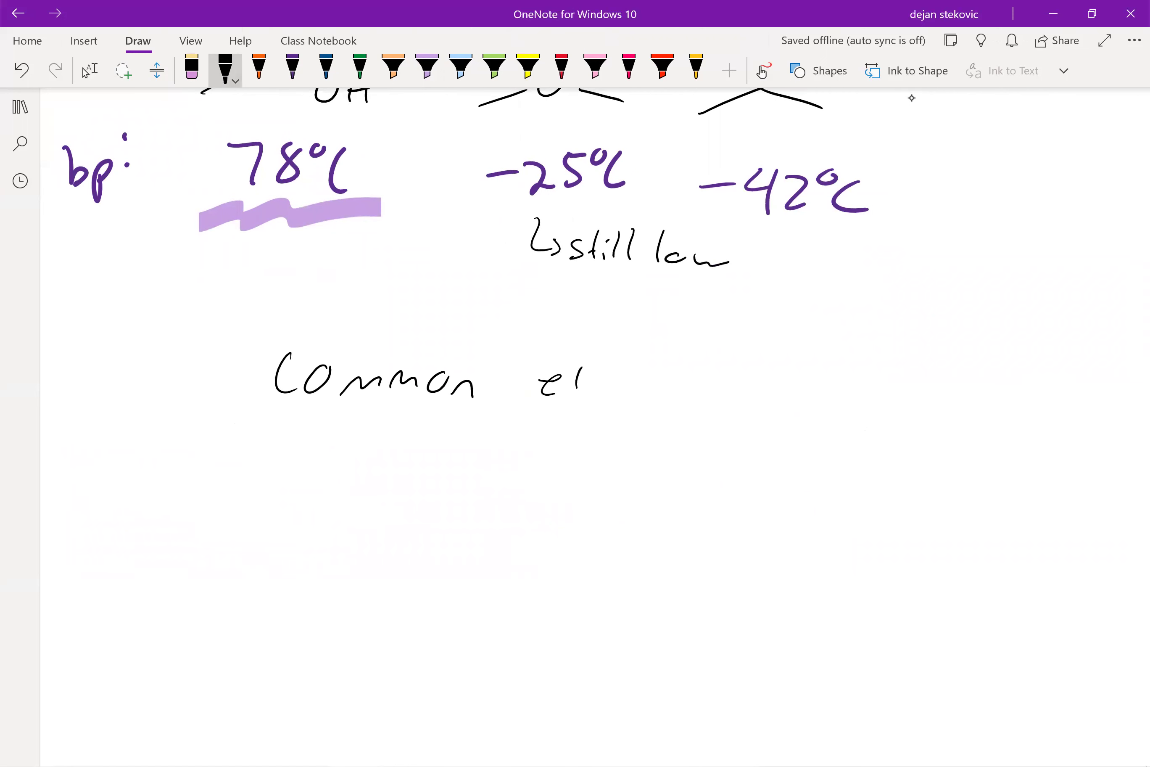
left_click_drag(566, 372, 586, 371)
left_click_drag(595, 363, 628, 379)
left_click_drag(643, 378, 635, 389)
left_click(657, 367)
left_click(656, 381)
Step: Draw the skeletal structure of diethyl ether below the "Common ethers:" heading
scroll(912, 98, "down", 2)
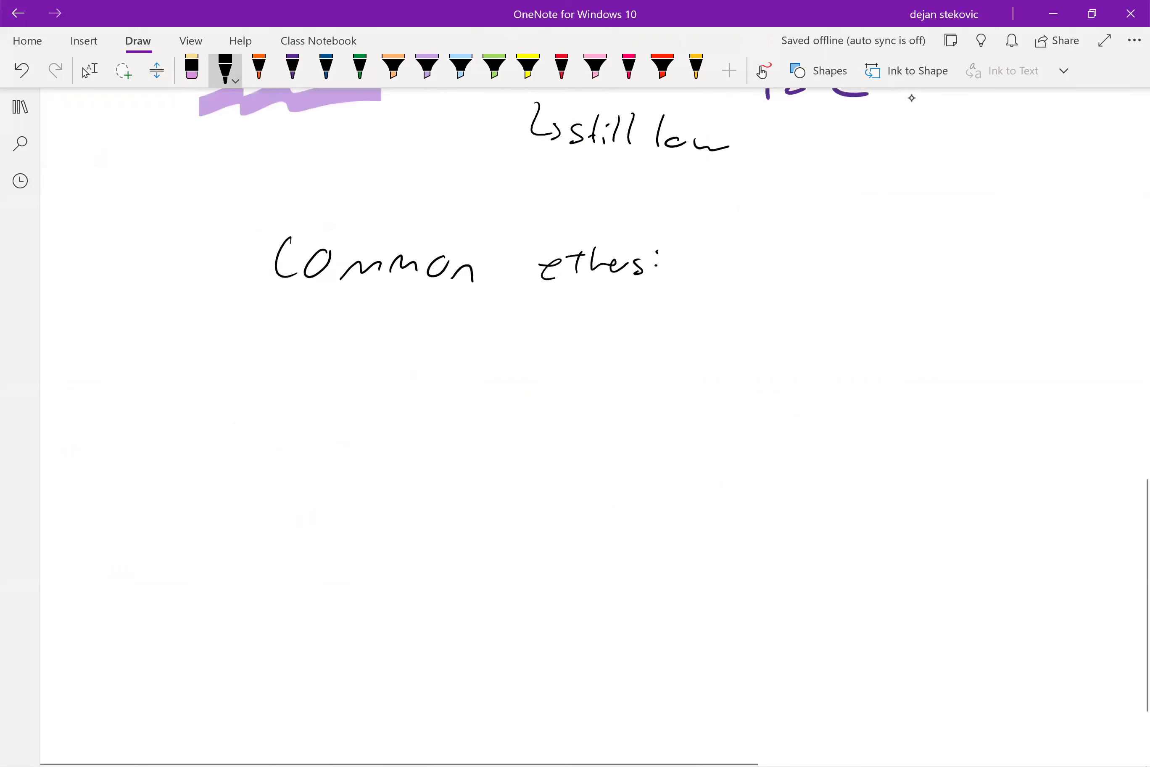
left_click_drag(246, 389, 354, 390)
left_click_drag(382, 380, 381, 381)
left_click_drag(405, 392, 494, 394)
Step: Label the structure "diethyl ether" in black beside it
mouse_move(593, 391)
left_mouse_down()
mouse_move(601, 376)
mouse_move(674, 403)
left_mouse_up()
mouse_move(679, 394)
left_mouse_down()
mouse_move(690, 403)
mouse_move(676, 423)
left_mouse_up()
mouse_move(706, 378)
left_mouse_down()
mouse_move(697, 408)
mouse_move(745, 404)
left_mouse_up()
mouse_move(754, 373)
left_mouse_down()
mouse_move(757, 406)
mouse_move(765, 390)
left_mouse_up()
mouse_move(765, 378)
left_mouse_down()
mouse_move(789, 405)
mouse_move(806, 403)
left_mouse_up()
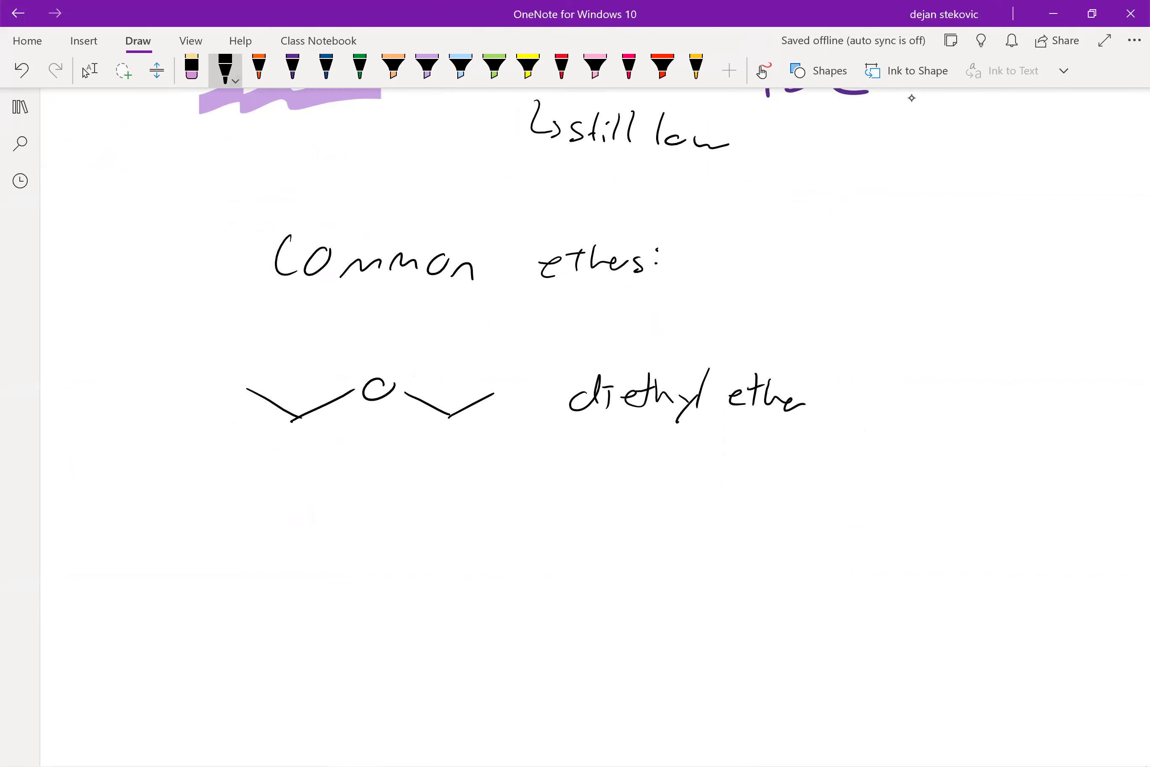
Step: Add the common name "Ether" in quotation marks after the diethyl ether label
left_click_drag(885, 356, 881, 365)
mouse_move(893, 360)
left_mouse_down()
mouse_move(903, 362)
mouse_move(899, 394)
left_mouse_up()
mouse_move(898, 396)
left_mouse_down()
mouse_move(923, 403)
mouse_move(936, 374)
left_mouse_up()
mouse_move(943, 374)
left_mouse_down()
mouse_move(940, 402)
mouse_move(955, 387)
left_mouse_up()
left_click_drag(958, 387, 999, 399)
left_click_drag(997, 375, 1015, 384)
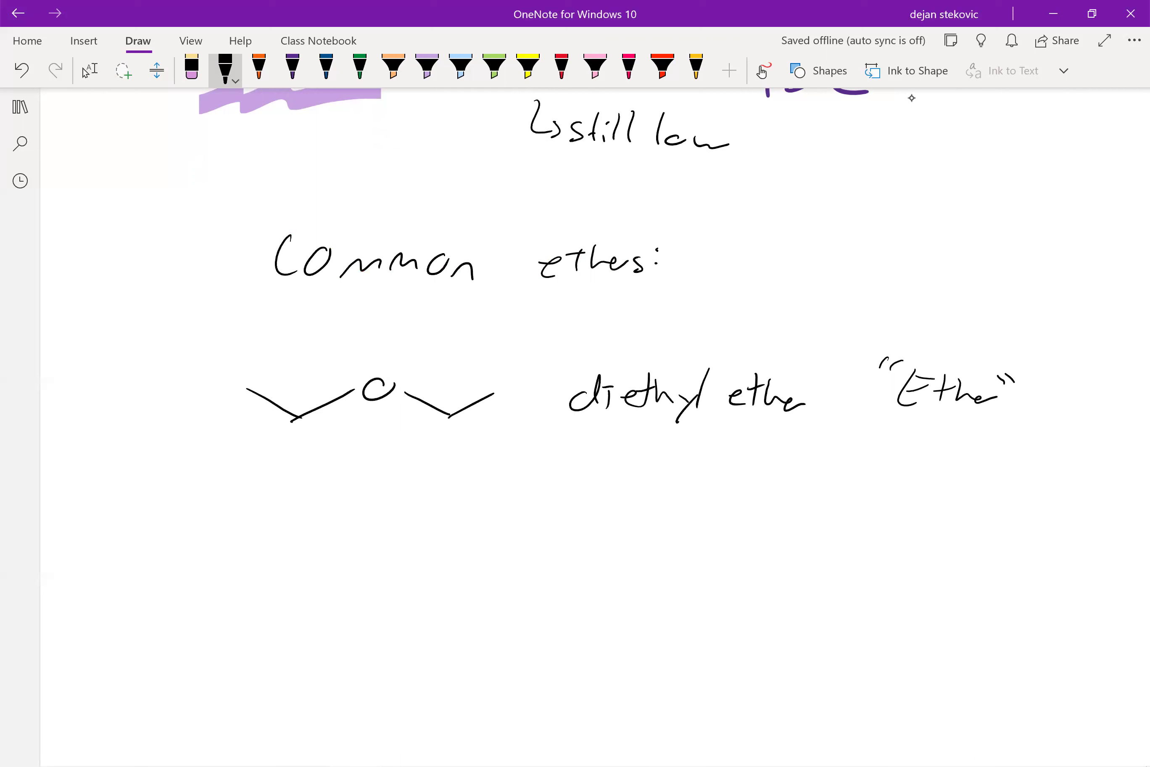
Step: Draw the five-membered THF ring with its oxygen in black below the diethyl ether structure
scroll(912, 98, "down", 3)
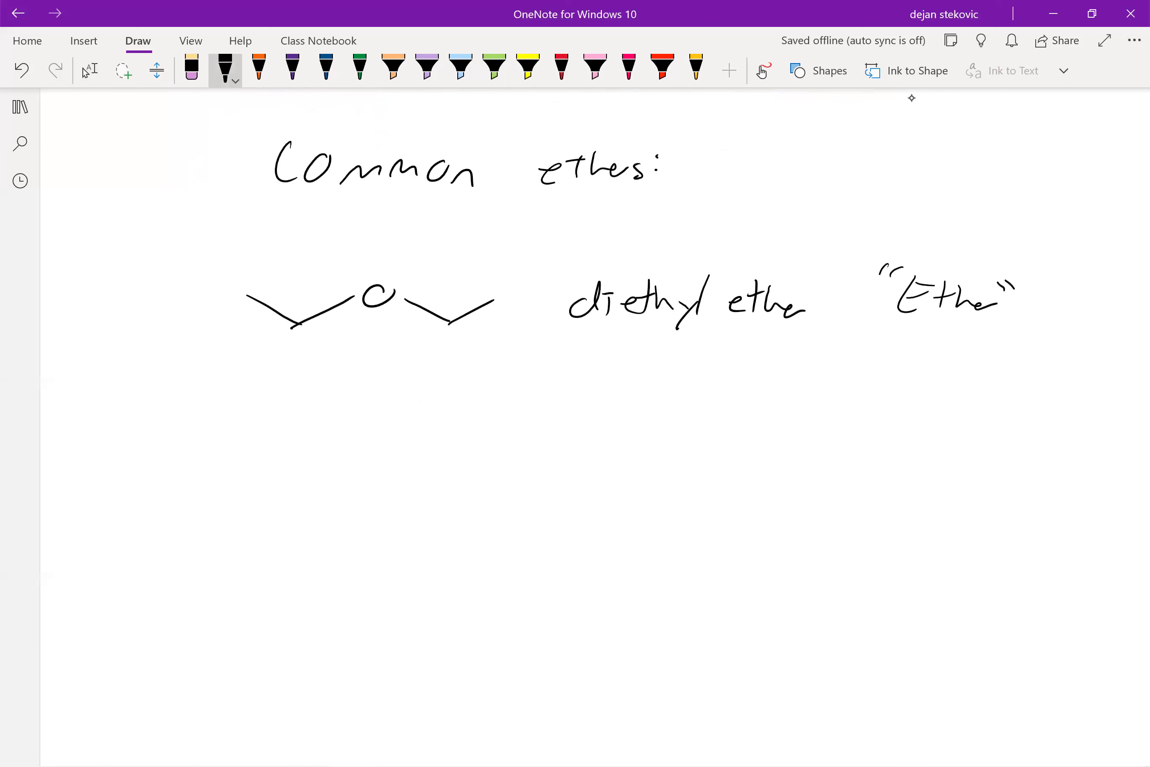
left_click_drag(310, 451, 318, 496)
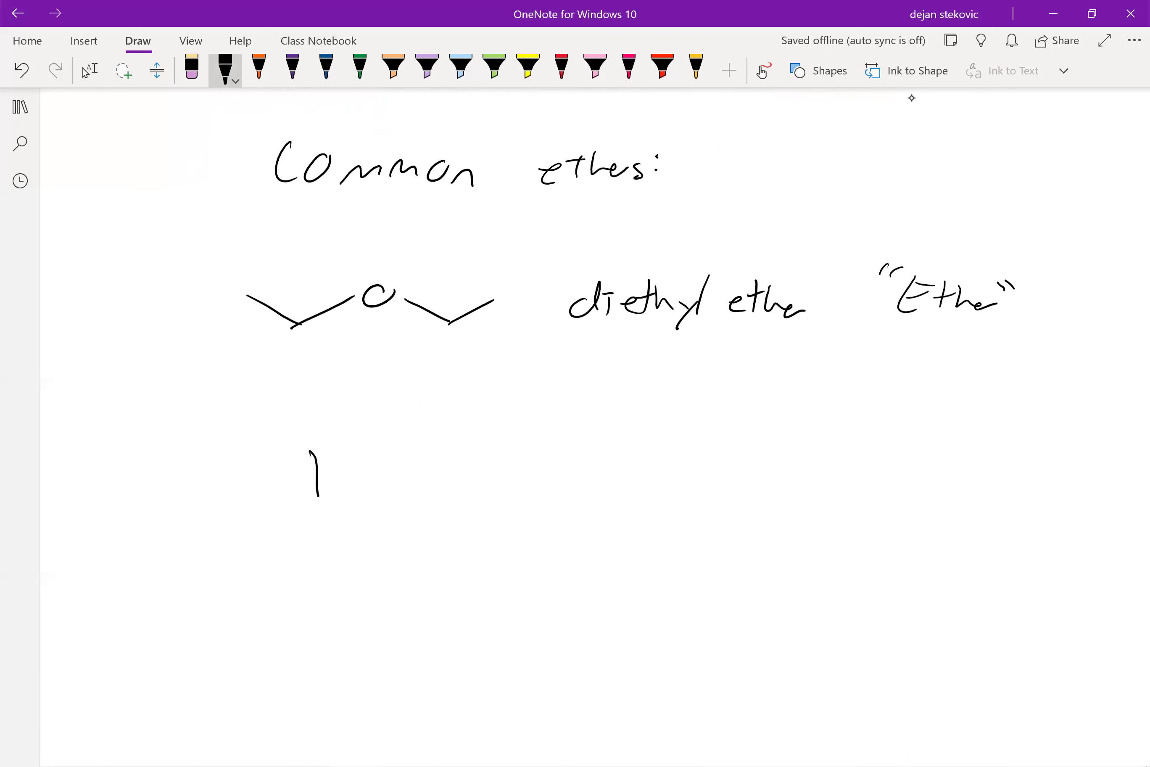
left_click_drag(318, 496, 379, 487)
left_click_drag(377, 487, 406, 448)
left_click_drag(401, 449, 385, 441)
left_click_drag(364, 428, 373, 432)
left_click_drag(309, 455, 347, 432)
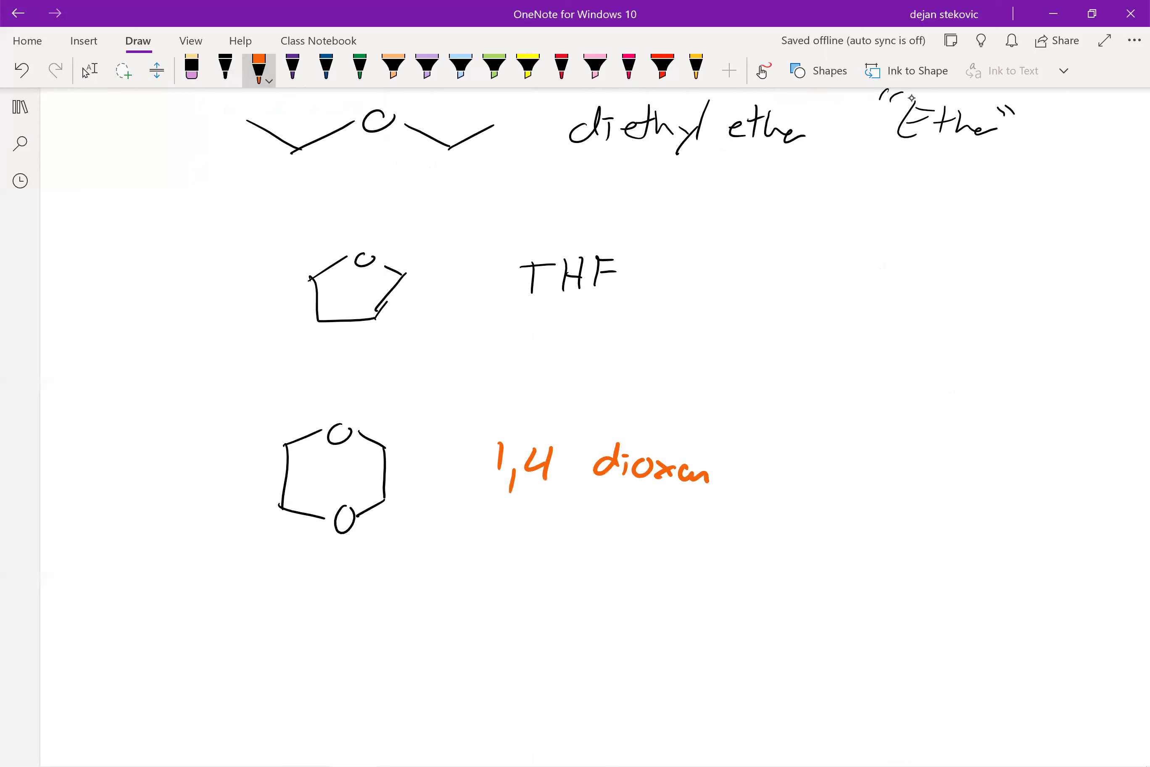
Step: Finish the orange label "1,4 dioxane" beside the six-membered ring with two oxygens
left_click_drag(718, 476, 732, 487)
scroll(912, 98, "down", 3)
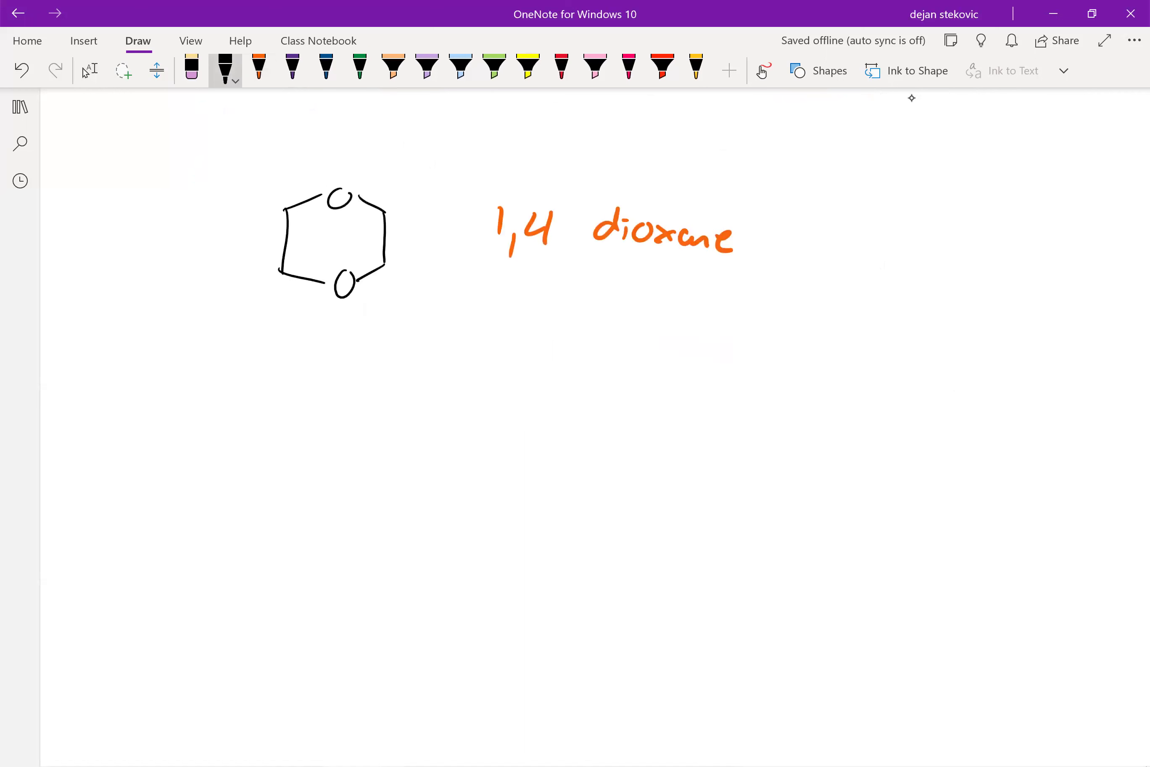
scroll(912, 98, "down", 1)
scroll(912, 98, "up", 1)
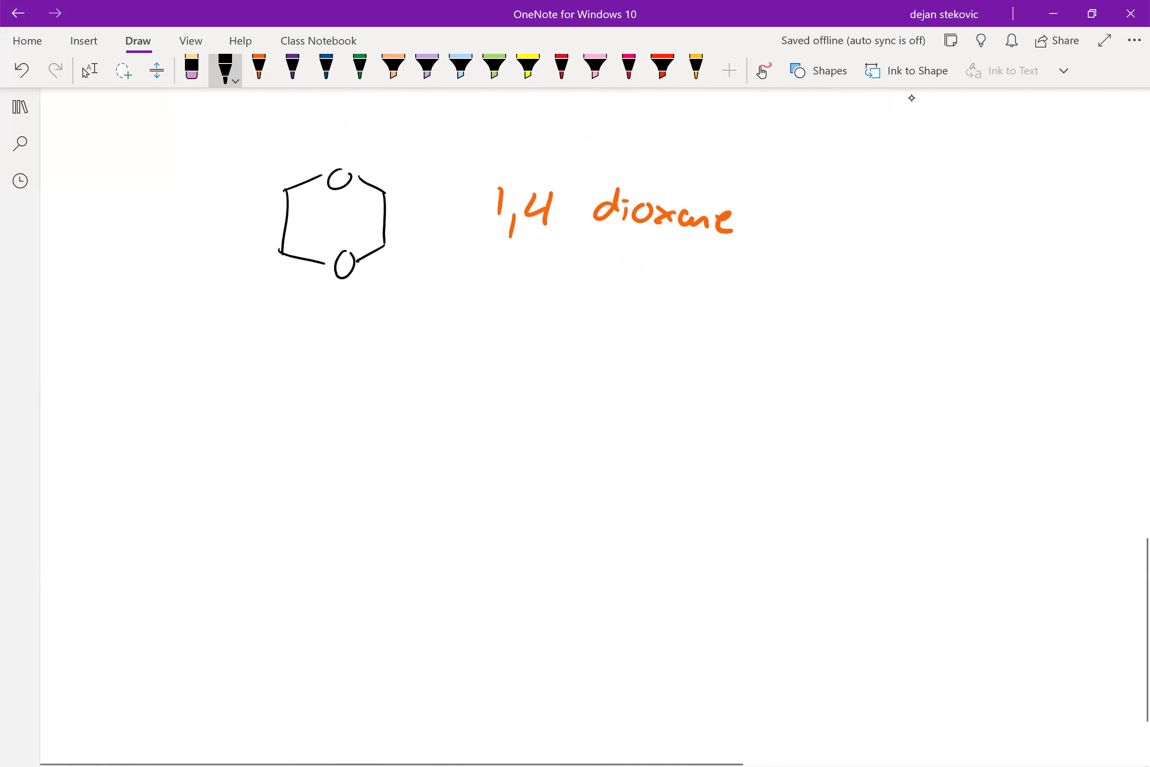
Step: Write the heading "Storage" in black below the 1,4 dioxane ring
key("Escape")
scroll(912, 98, "down", 1)
scroll(912, 98, "down", 1)
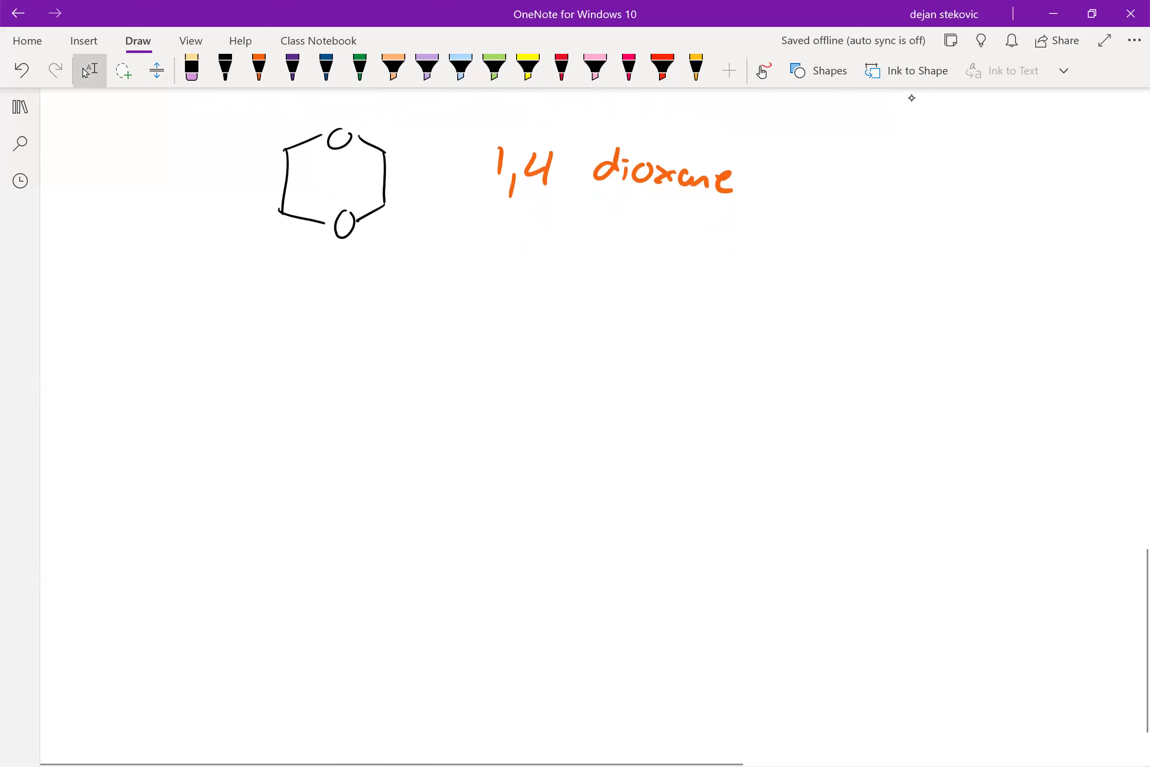
left_click(225, 70)
left_click_drag(209, 353, 192, 397)
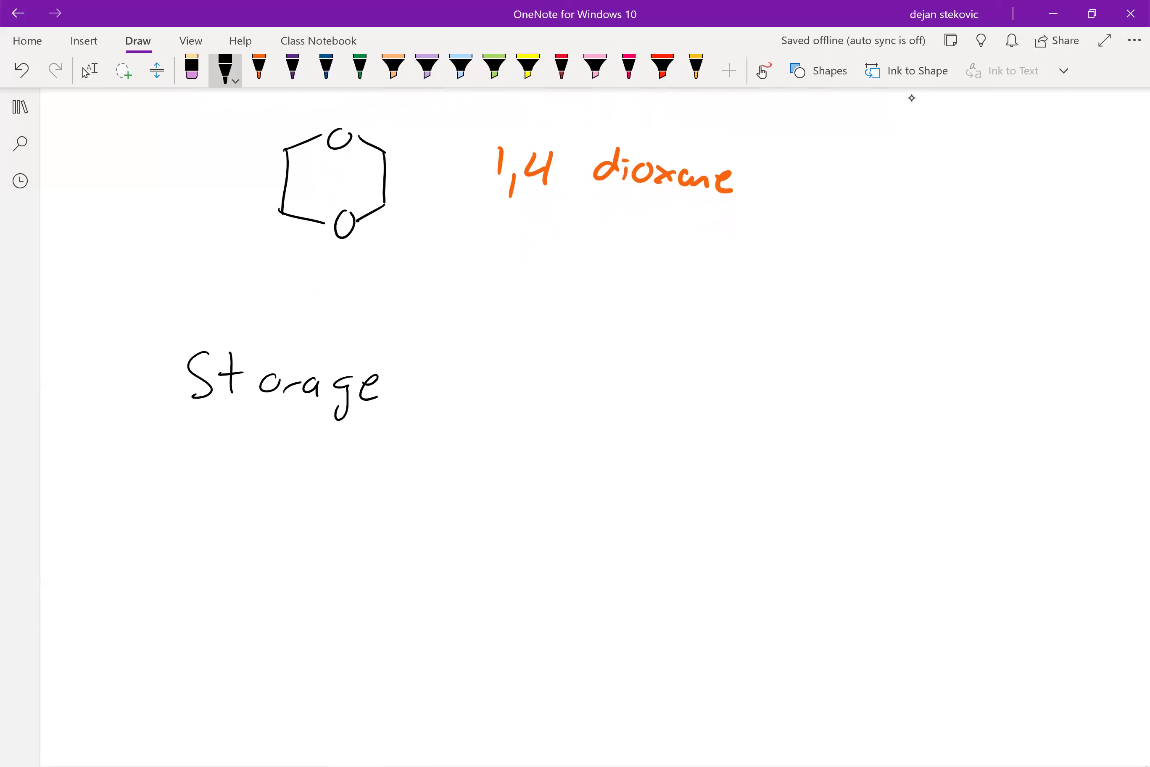
Step: Draw the skeletal structure of diethyl ether in black below the "Storage" heading
mouse_move(162, 518)
left_mouse_down()
mouse_move(205, 550)
mouse_move(251, 525)
mouse_move(305, 518)
left_mouse_up()
left_click_drag(310, 529, 343, 552)
left_click_drag(343, 554, 393, 531)
Step: Draw a reaction arrow after the diethyl ether, with "O2, hν" written above it and "slow" below
mouse_move(464, 523)
left_mouse_down()
mouse_move(619, 515)
mouse_move(611, 539)
left_mouse_up()
left_click_drag(497, 470, 528, 510)
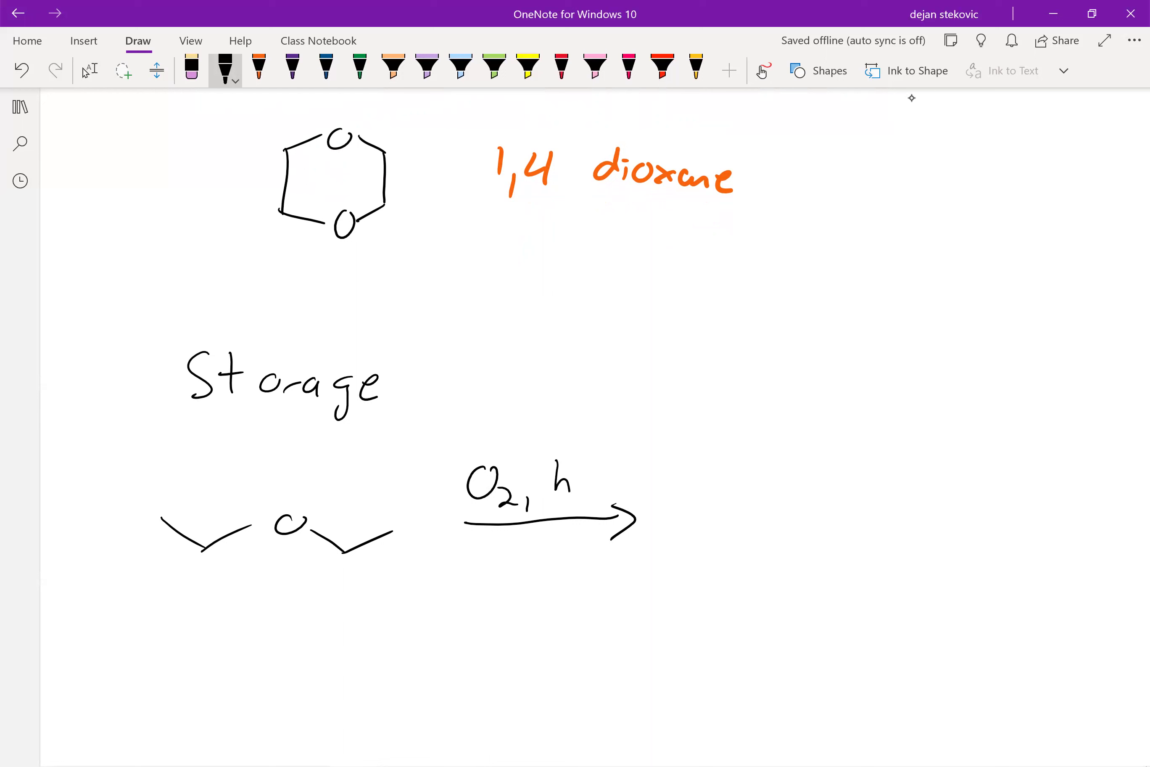
left_click_drag(578, 481, 606, 479)
left_click_drag(497, 551, 482, 565)
left_click_drag(503, 539, 506, 567)
left_click_drag(521, 555, 566, 556)
Step: Draw the product after the arrow in black: the ethyl ether skeleton with an O–O–H group on the carbon beside the oxygen
left_click_drag(680, 548, 727, 516)
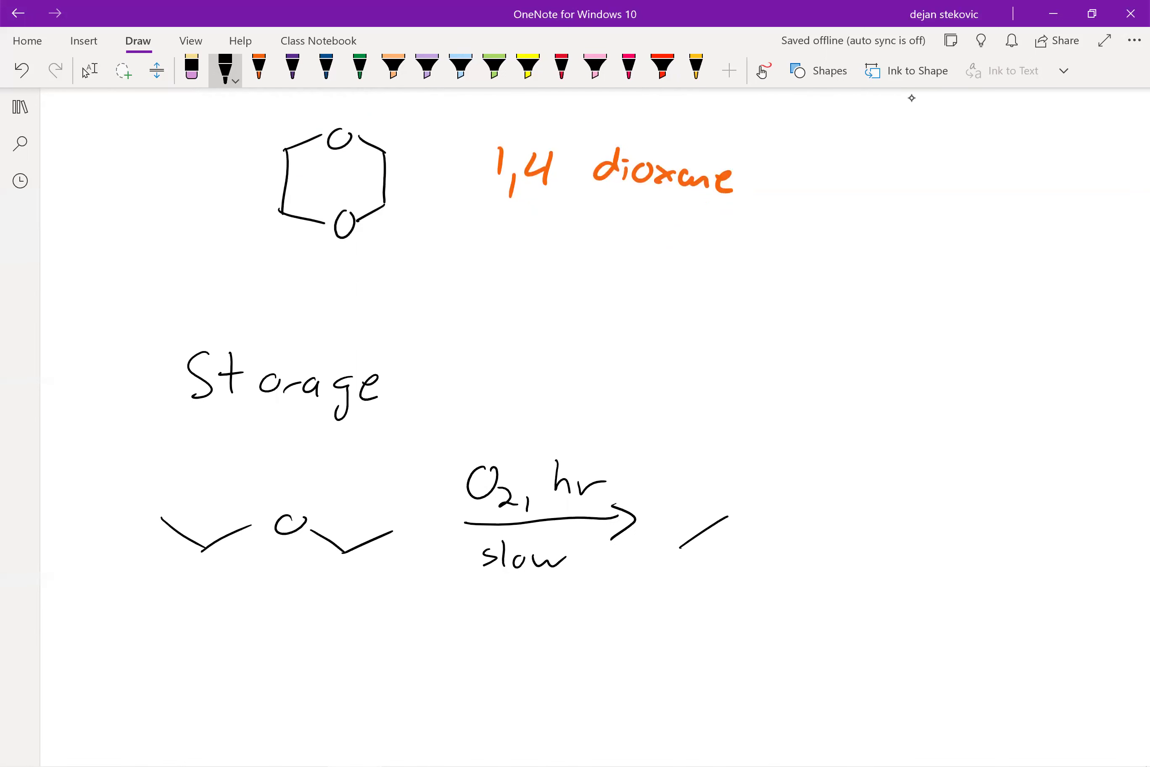
left_click_drag(873, 528, 910, 546)
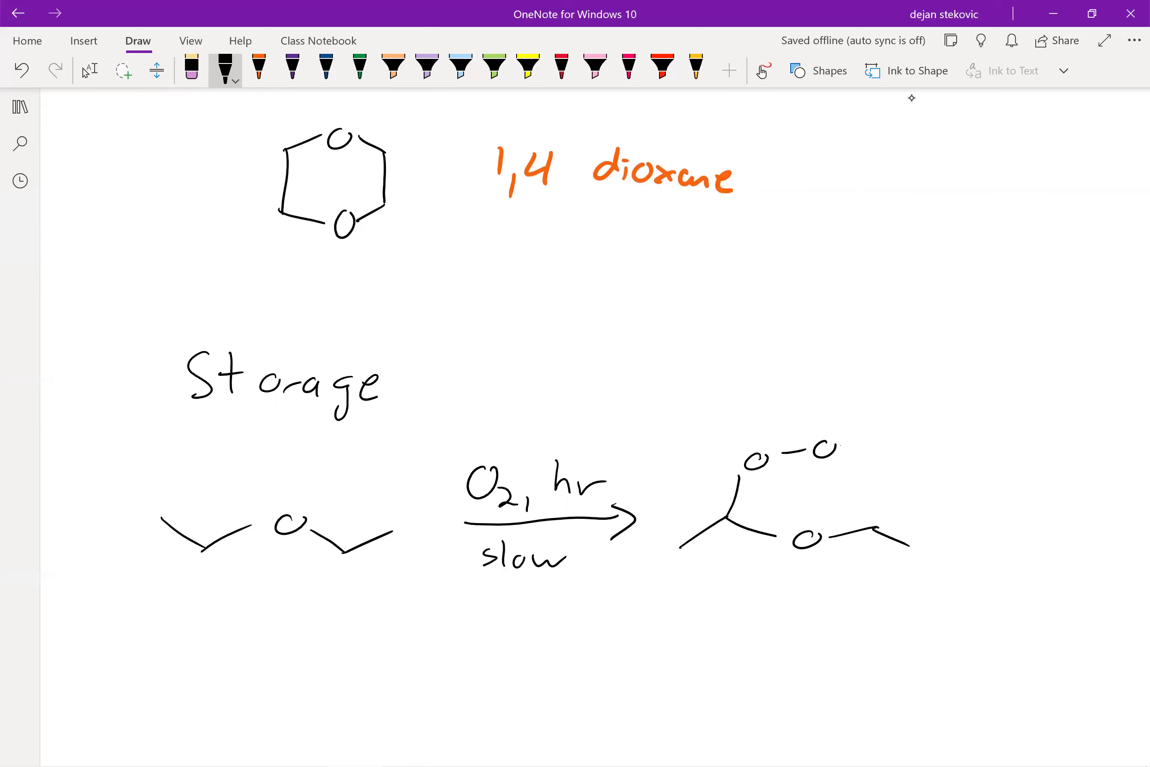
left_click_drag(841, 445, 859, 447)
left_click_drag(875, 433, 868, 458)
left_click_drag(891, 430, 885, 457)
left_click_drag(875, 447, 898, 445)
Step: Highlight the O–O bond of the product in light purple
left_click(427, 69)
left_click_drag(745, 463, 821, 443)
left_click(327, 69)
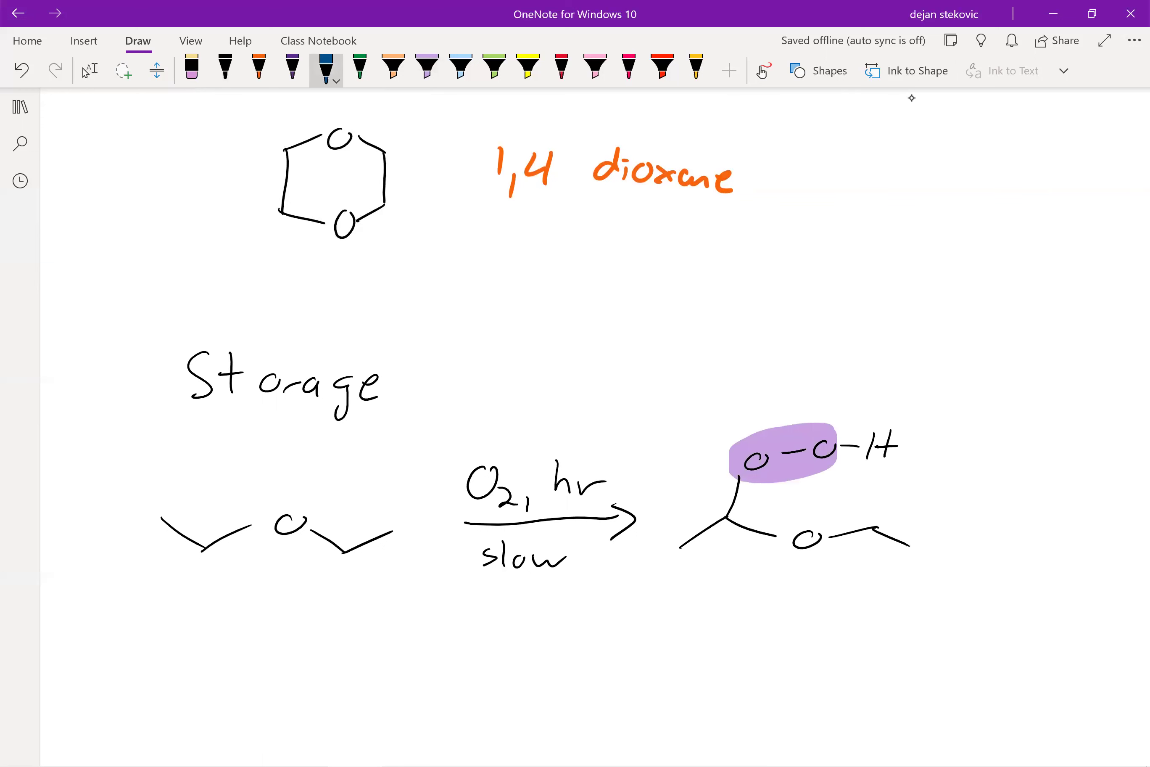
Step: Label the highlighted O–O group "peroxide" in dark purple above the product
left_click(293, 70)
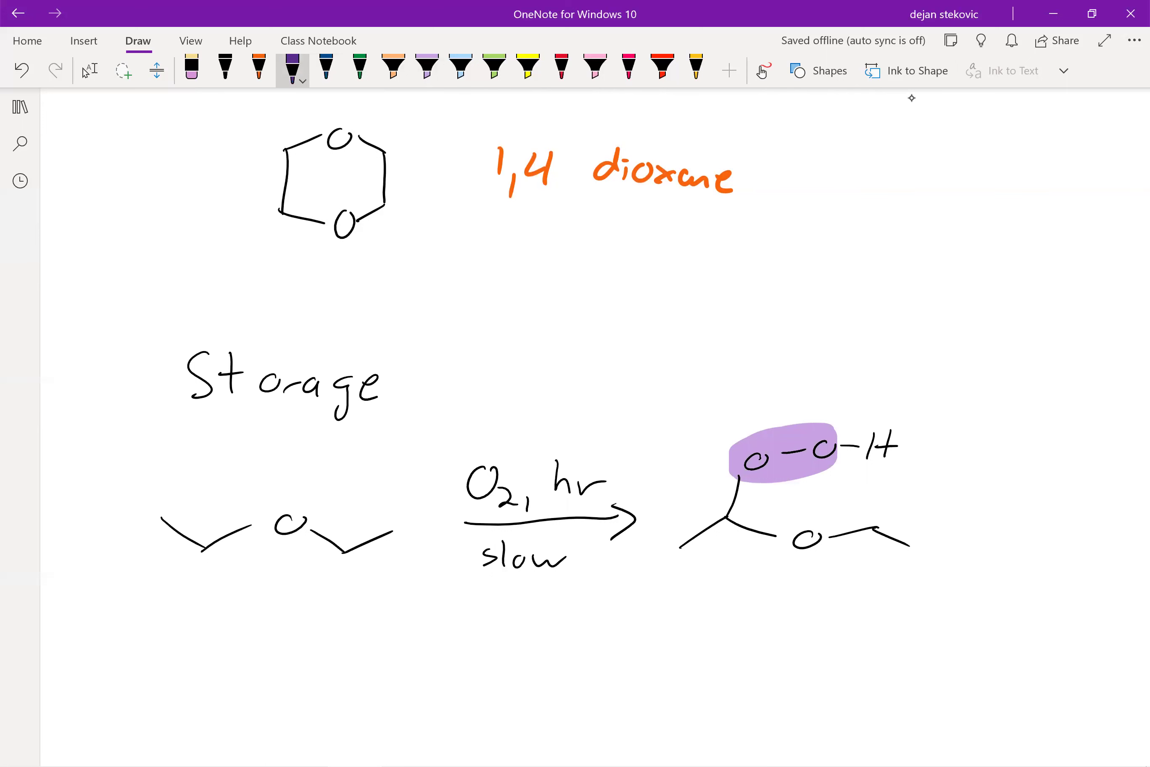
left_click_drag(771, 367, 768, 396)
mouse_move(771, 369)
left_mouse_down()
mouse_move(773, 383)
mouse_move(813, 373)
left_mouse_up()
left_click_drag(818, 375, 832, 369)
left_click_drag(832, 367, 847, 381)
left_click_drag(846, 368, 833, 382)
left_click_drag(852, 369, 849, 381)
left_click_drag(876, 369, 890, 350)
left_click_drag(911, 367, 922, 378)
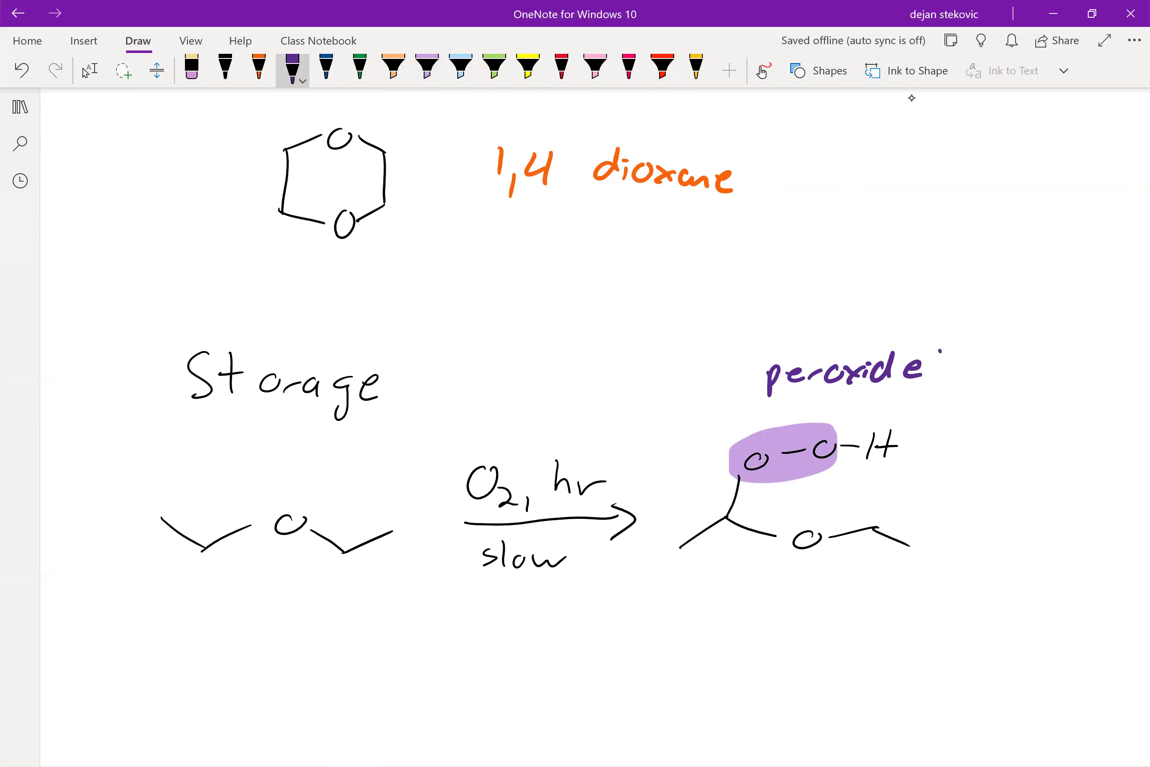
Step: Extend the purple peroxide label with "; explosive!"
left_click_drag(939, 363, 919, 391)
left_click_drag(966, 363, 983, 371)
left_click_drag(963, 364, 977, 380)
left_click_drag(977, 365, 1086, 376)
left_click_drag(1098, 342, 1089, 375)
left_click_drag(1090, 387, 1091, 389)
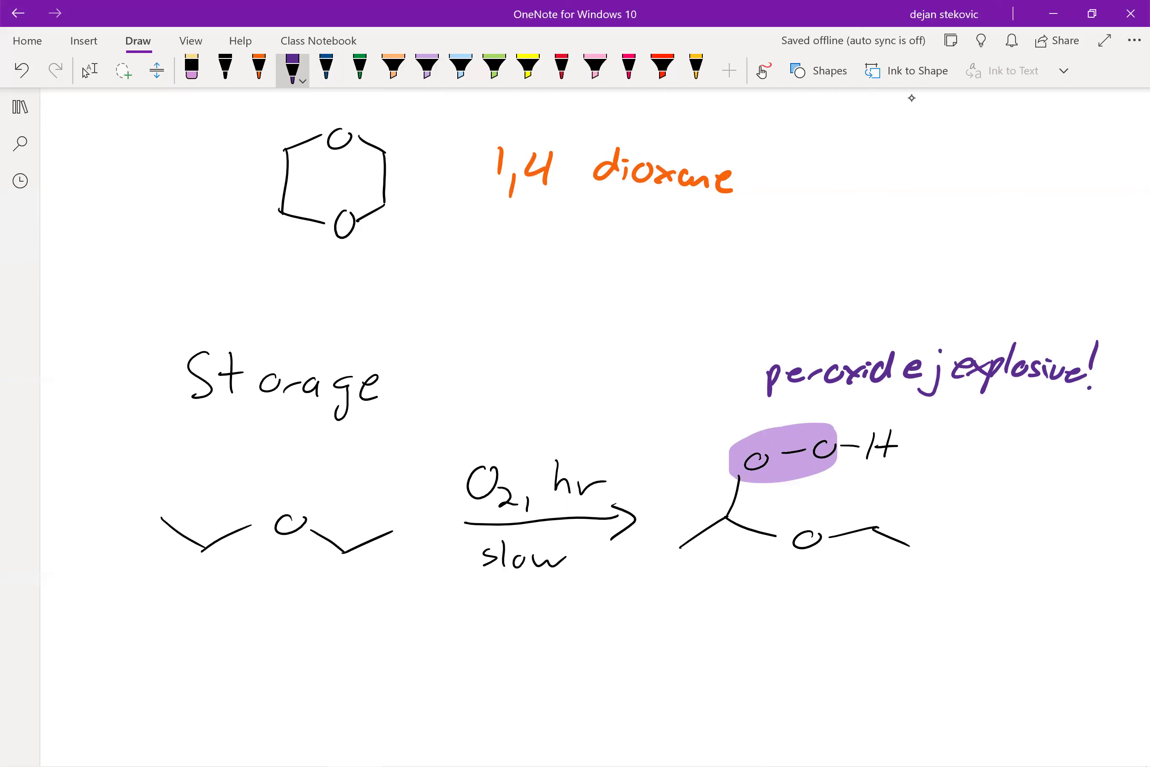